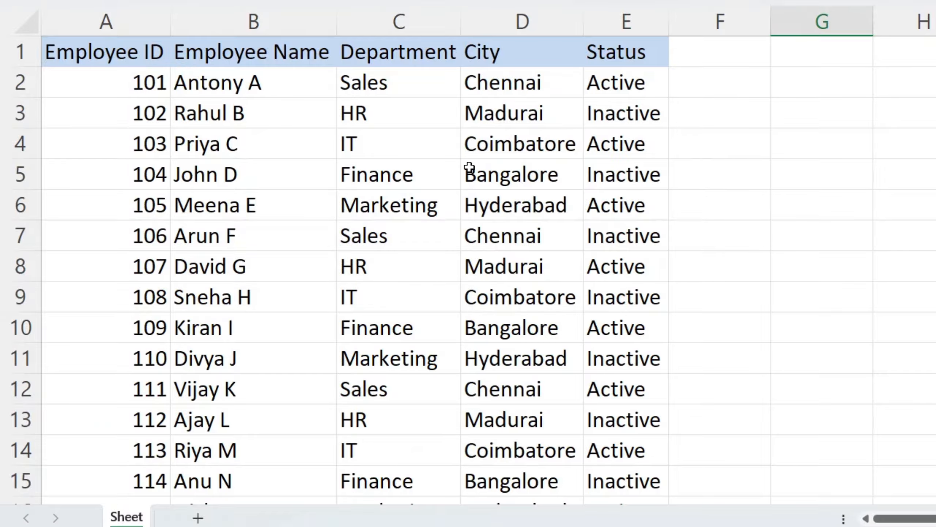
- Look through the employee dataset from the header row to the last record, examining the names, departments, cities and statuses
{"action": "scroll", "coordinate": [479, 150], "scroll_direction": "down", "scroll_amount": 3}
{"action": "scroll", "coordinate": [218, 268], "scroll_direction": "down", "scroll_amount": 3}
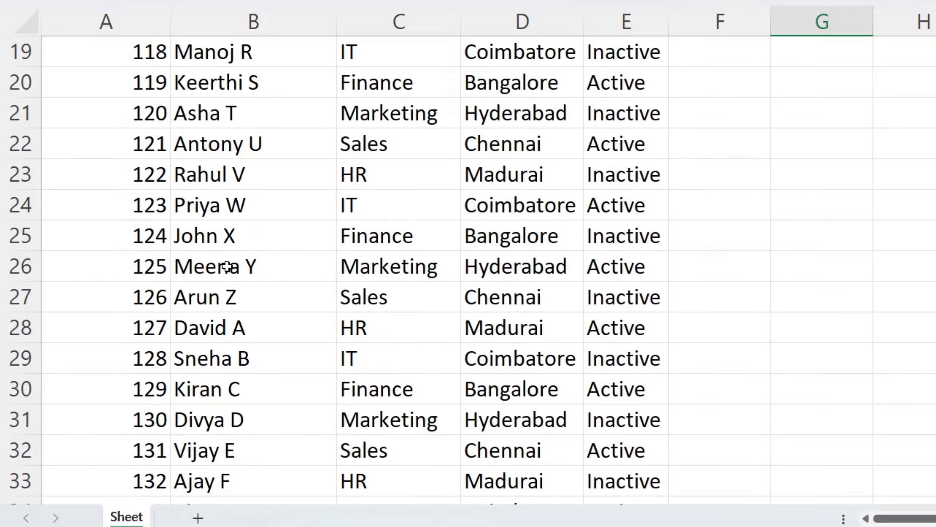
{"action": "scroll", "coordinate": [231, 277], "scroll_direction": "down", "scroll_amount": 11}
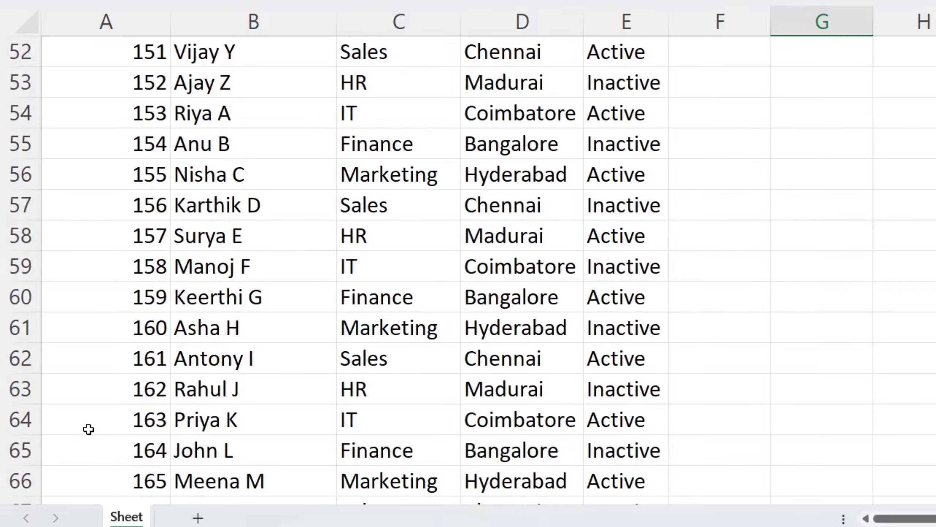
{"action": "scroll", "coordinate": [134, 412], "scroll_direction": "down", "scroll_amount": 13}
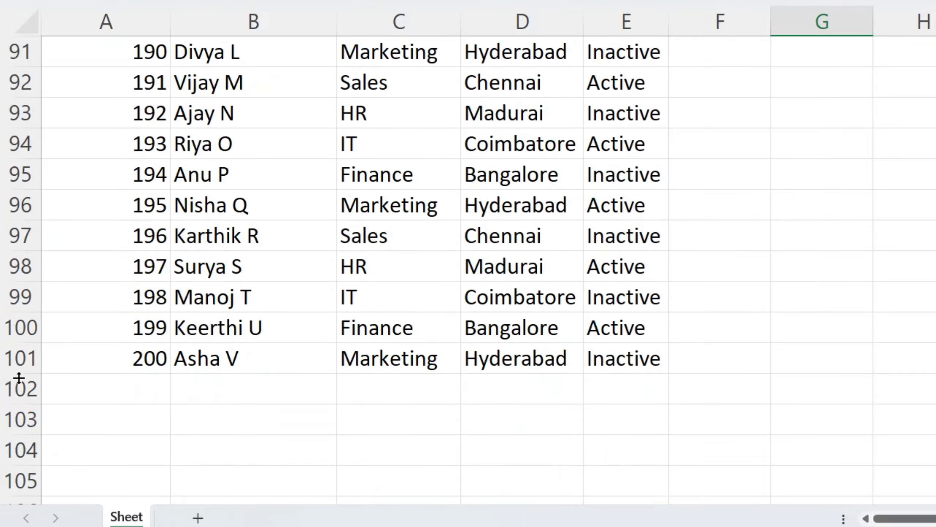
{"action": "scroll", "coordinate": [263, 339], "scroll_direction": "up", "scroll_amount": 5}
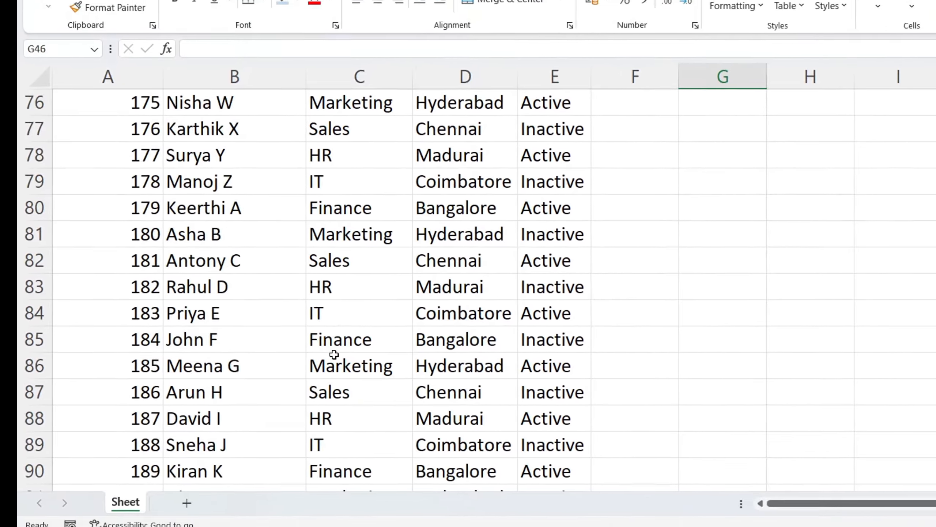
{"action": "scroll", "coordinate": [334, 354], "scroll_direction": "up", "scroll_amount": 20}
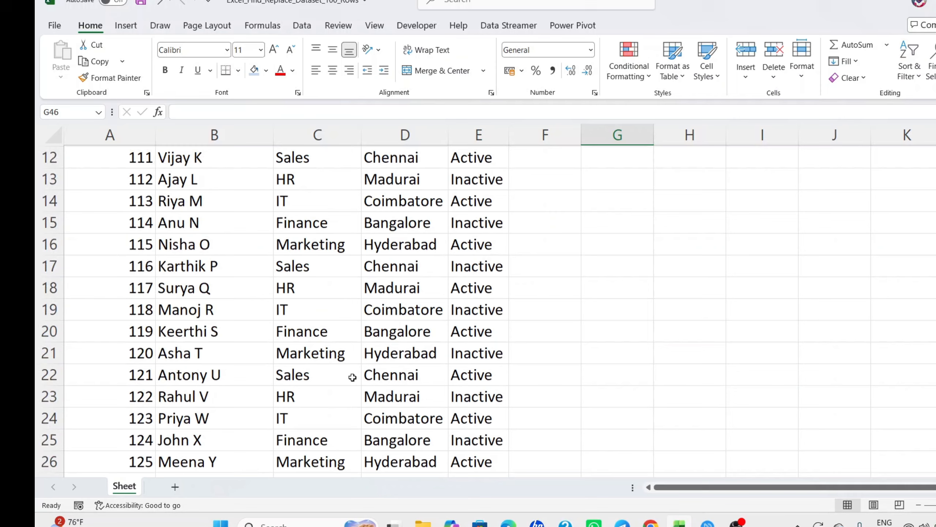
{"action": "scroll", "coordinate": [353, 377], "scroll_direction": "up", "scroll_amount": 4}
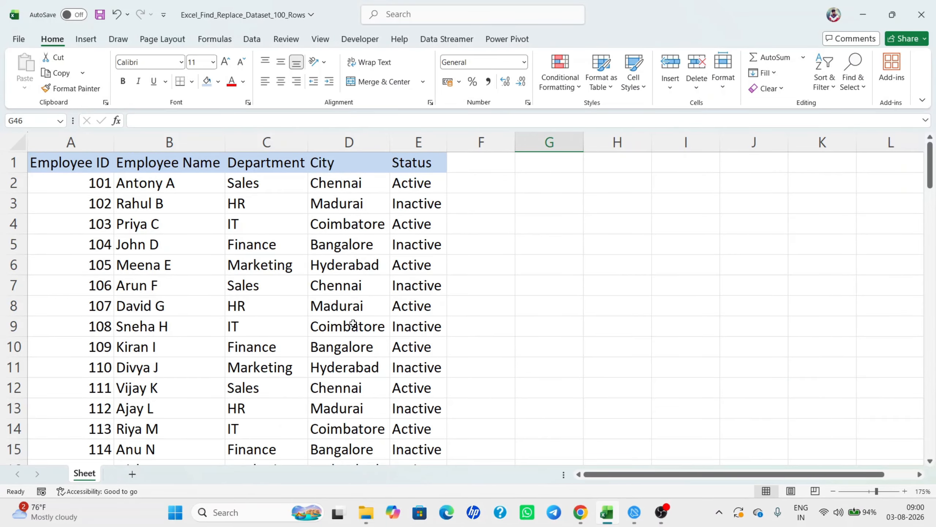
{"action": "scroll", "coordinate": [250, 221], "scroll_direction": "down", "scroll_amount": 6}
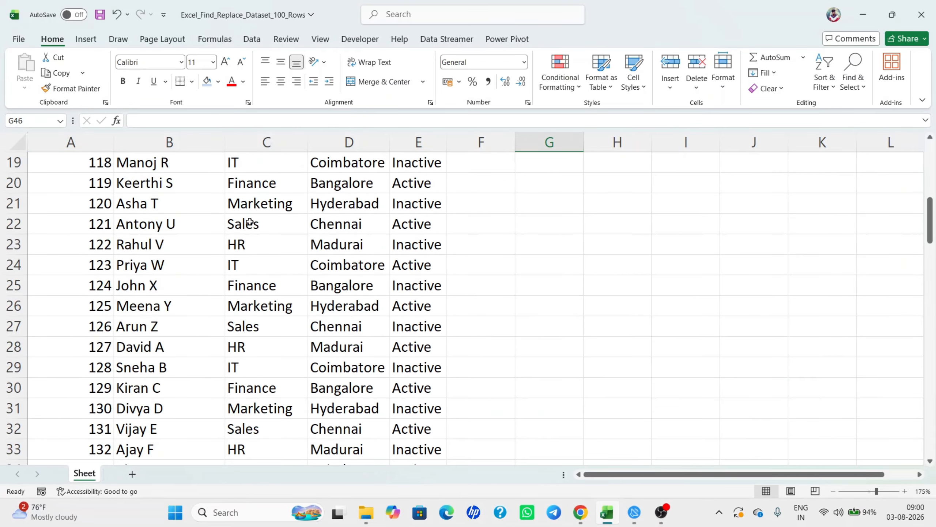
{"action": "scroll", "coordinate": [251, 221], "scroll_direction": "down", "scroll_amount": 4}
{"action": "scroll", "coordinate": [272, 255], "scroll_direction": "down", "scroll_amount": 1}
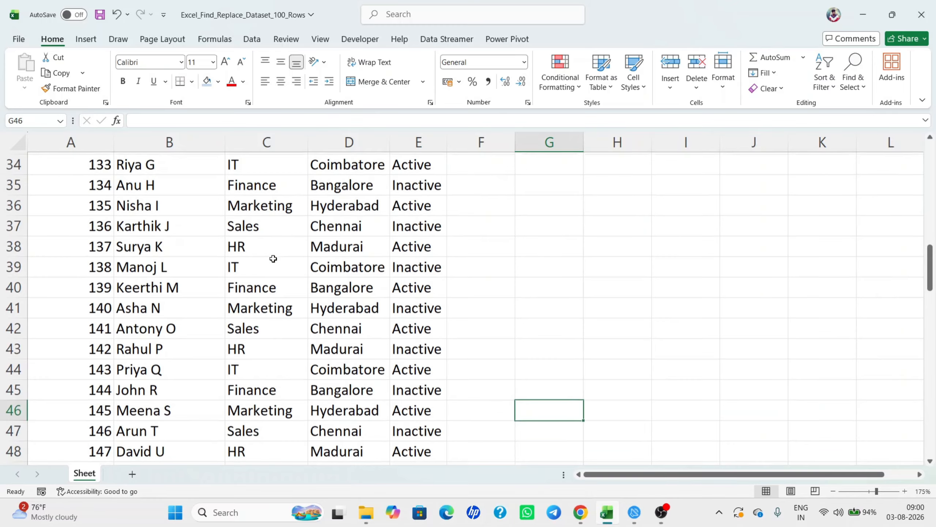
{"action": "scroll", "coordinate": [273, 258], "scroll_direction": "up", "scroll_amount": 3}
{"action": "scroll", "coordinate": [236, 236], "scroll_direction": "up", "scroll_amount": 8}
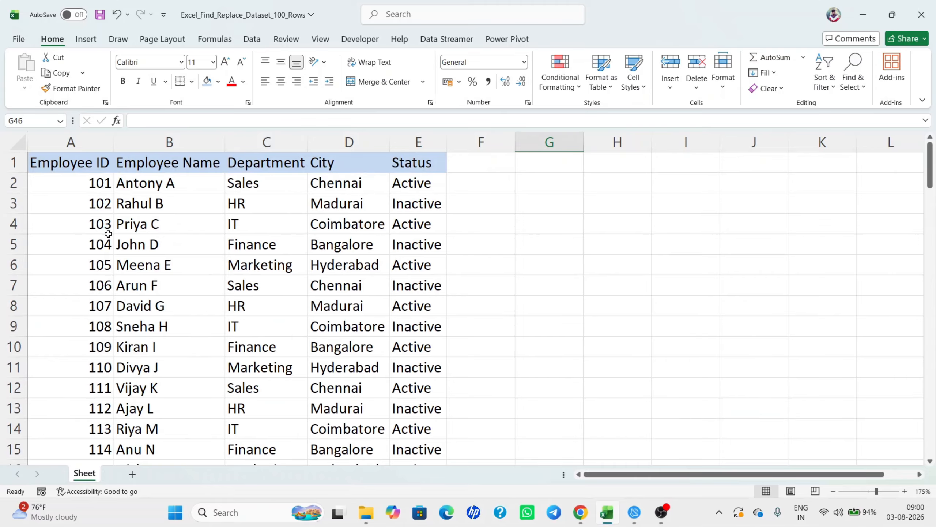
{"action": "scroll", "coordinate": [144, 358], "scroll_direction": "down", "scroll_amount": 2}
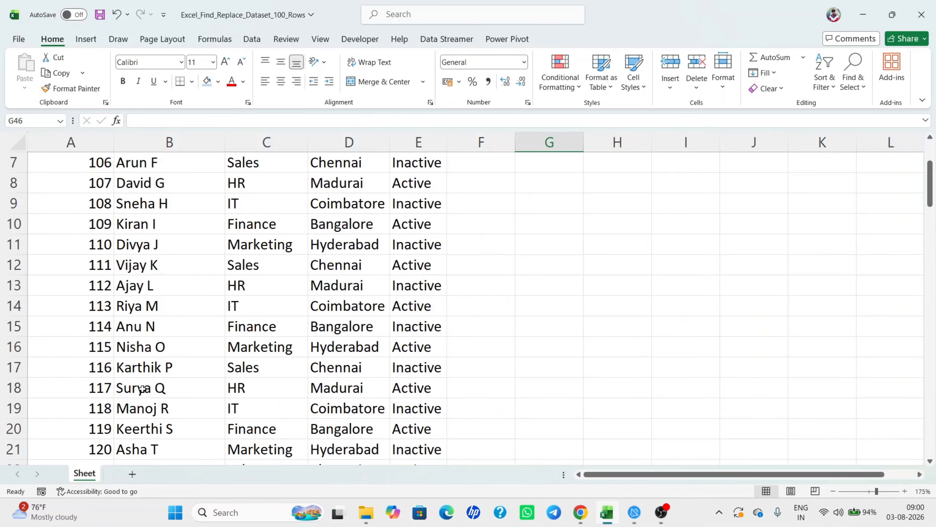
{"action": "scroll", "coordinate": [142, 387], "scroll_direction": "up", "scroll_amount": 2}
{"action": "scroll", "coordinate": [142, 344], "scroll_direction": "down", "scroll_amount": 8}
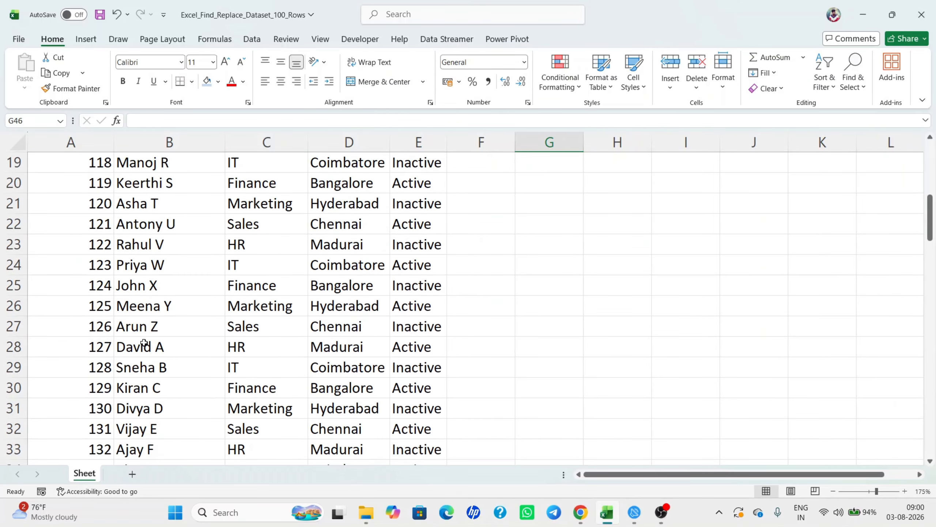
{"action": "scroll", "coordinate": [142, 344], "scroll_direction": "down", "scroll_amount": 8}
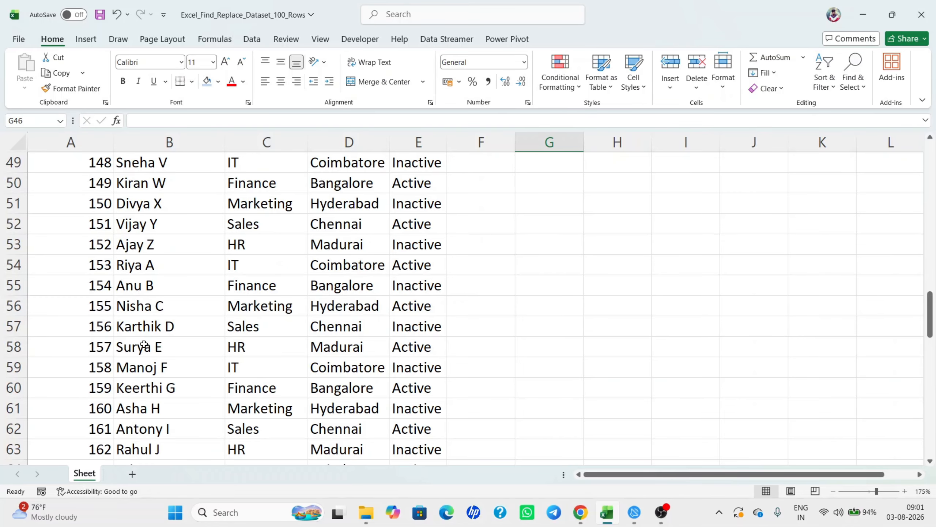
{"action": "scroll", "coordinate": [182, 339], "scroll_direction": "up", "scroll_amount": 7}
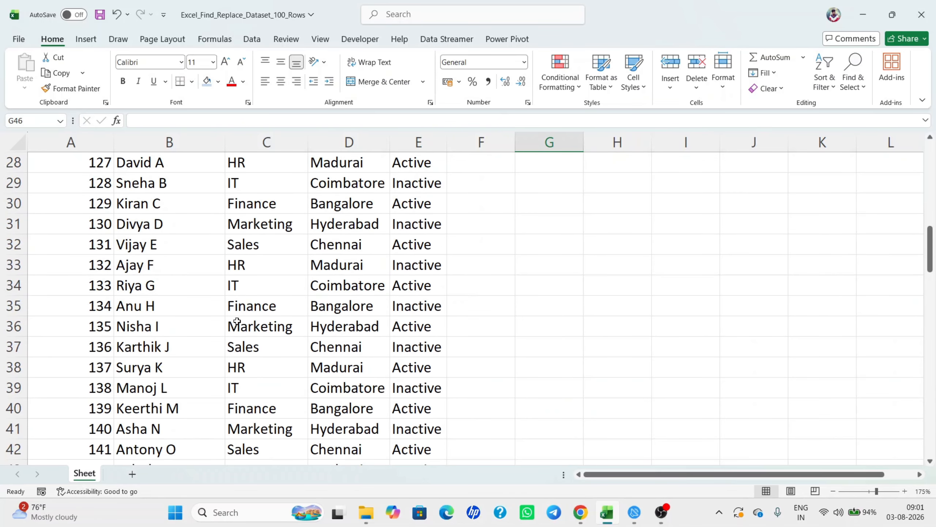
{"action": "scroll", "coordinate": [237, 321], "scroll_direction": "up", "scroll_amount": 7}
{"action": "scroll", "coordinate": [288, 305], "scroll_direction": "up", "scroll_amount": 2}
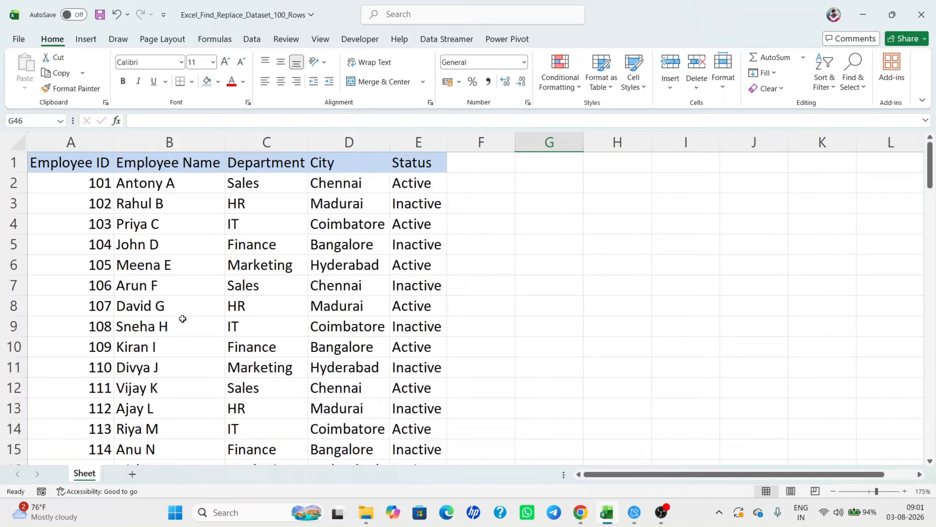
{"action": "scroll", "coordinate": [136, 328], "scroll_direction": "down", "scroll_amount": 3}
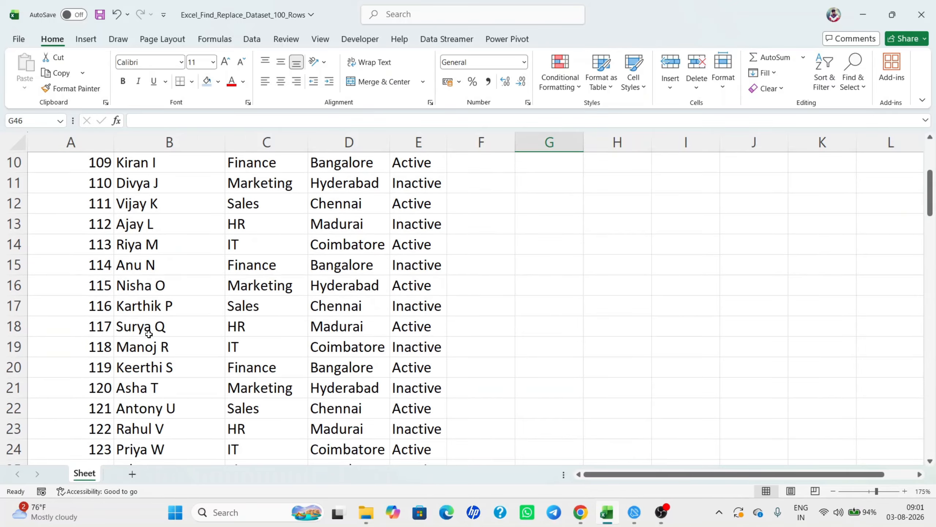
{"action": "scroll", "coordinate": [257, 324], "scroll_direction": "up", "scroll_amount": 1}
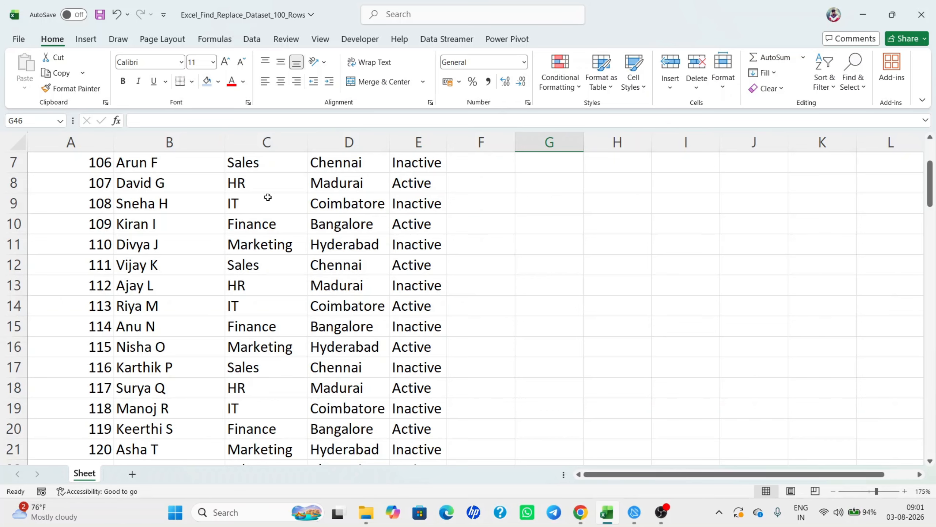
{"action": "scroll", "coordinate": [263, 203], "scroll_direction": "up", "scroll_amount": 2}
{"action": "scroll", "coordinate": [135, 352], "scroll_direction": "down", "scroll_amount": 4}
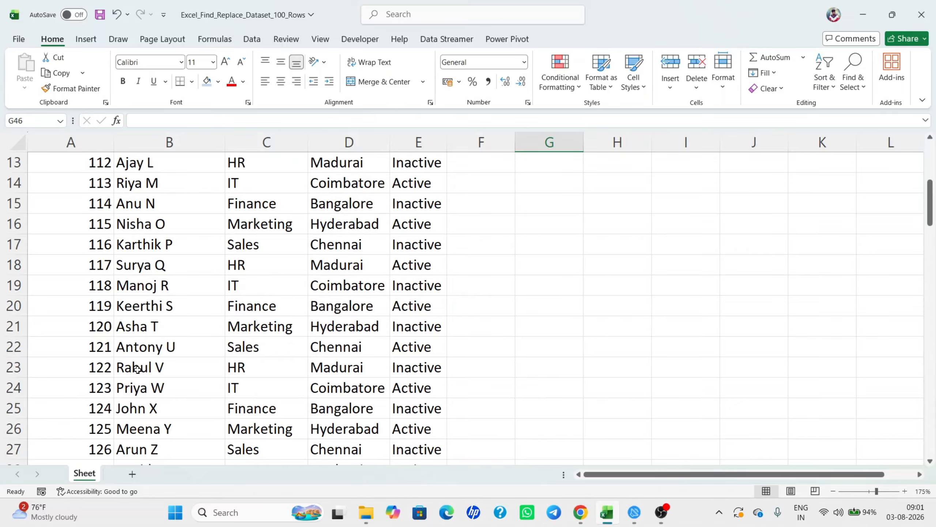
{"action": "scroll", "coordinate": [137, 372], "scroll_direction": "down", "scroll_amount": 8}
{"action": "scroll", "coordinate": [132, 416], "scroll_direction": "down", "scroll_amount": 1}
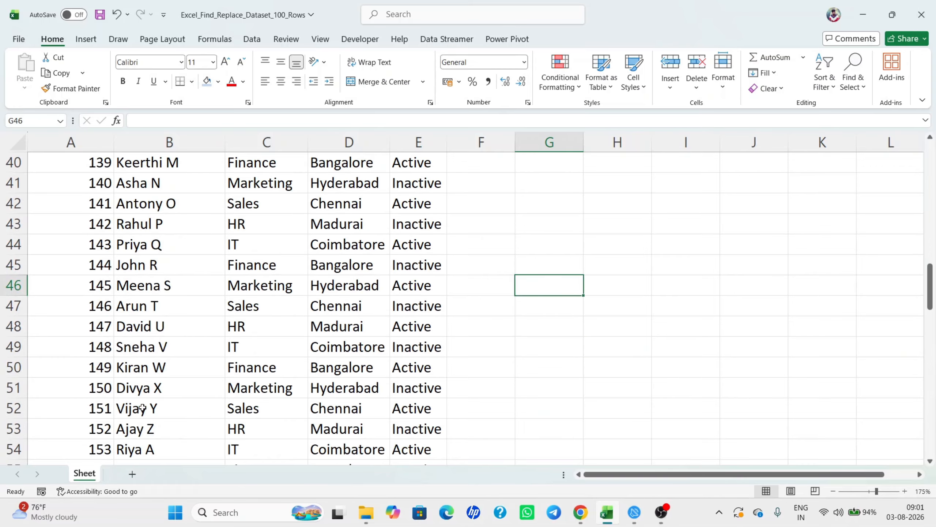
{"action": "scroll", "coordinate": [155, 245], "scroll_direction": "up", "scroll_amount": 6}
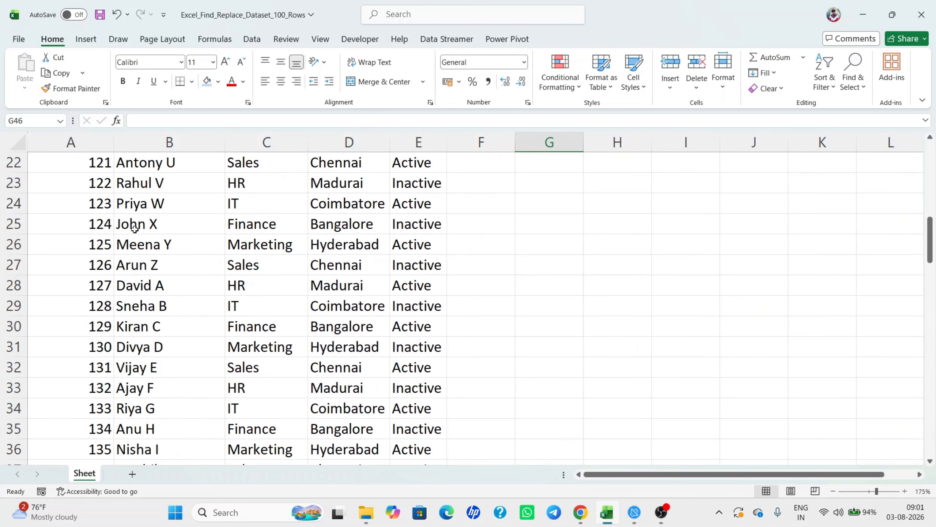
{"action": "scroll", "coordinate": [152, 350], "scroll_direction": "down", "scroll_amount": 4}
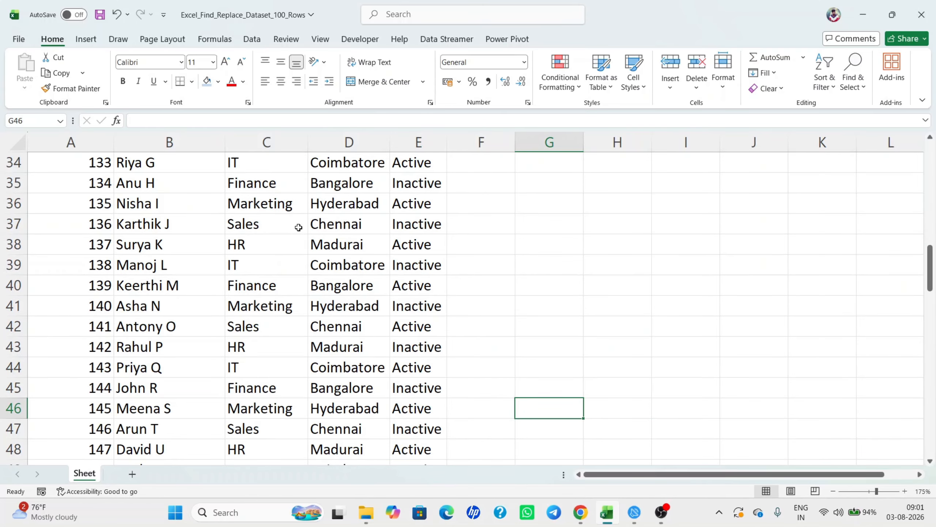
{"action": "scroll", "coordinate": [298, 229], "scroll_direction": "up", "scroll_amount": 7}
{"action": "scroll", "coordinate": [298, 229], "scroll_direction": "up", "scroll_amount": 4}
{"action": "scroll", "coordinate": [155, 338], "scroll_direction": "down", "scroll_amount": 3}
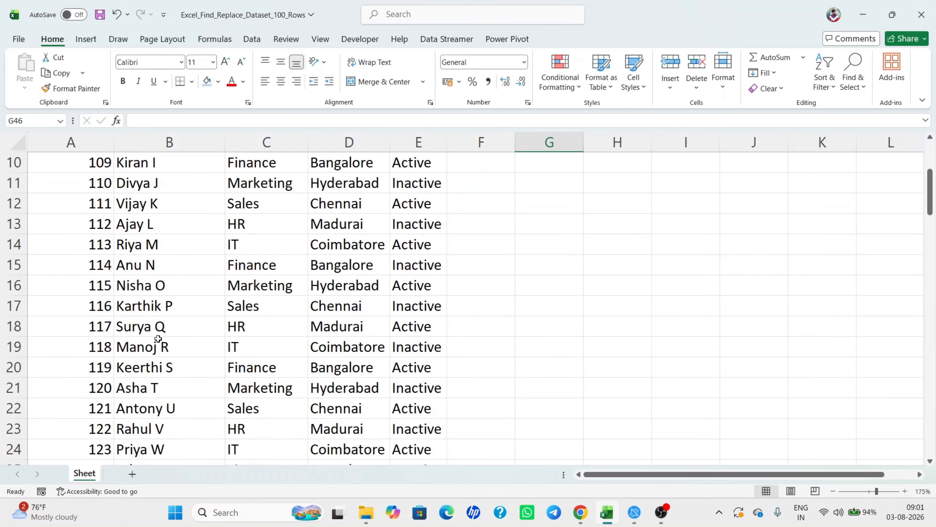
{"action": "scroll", "coordinate": [194, 266], "scroll_direction": "up", "scroll_amount": 3}
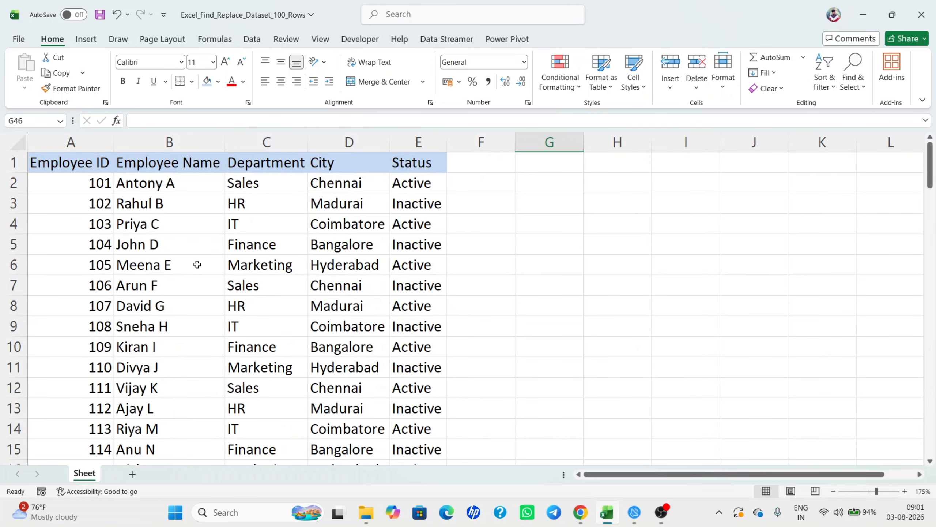
{"action": "scroll", "coordinate": [187, 301], "scroll_direction": "down", "scroll_amount": 4}
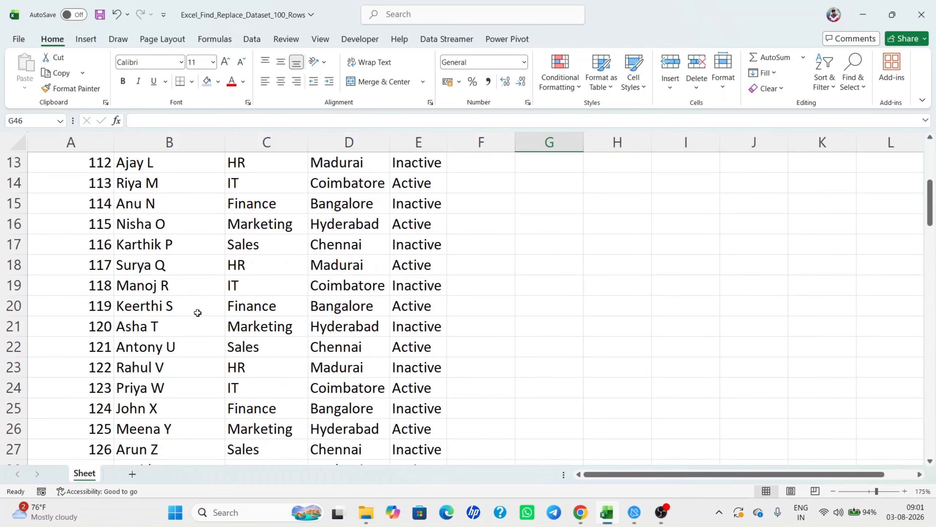
{"action": "scroll", "coordinate": [167, 338], "scroll_direction": "down", "scroll_amount": 1}
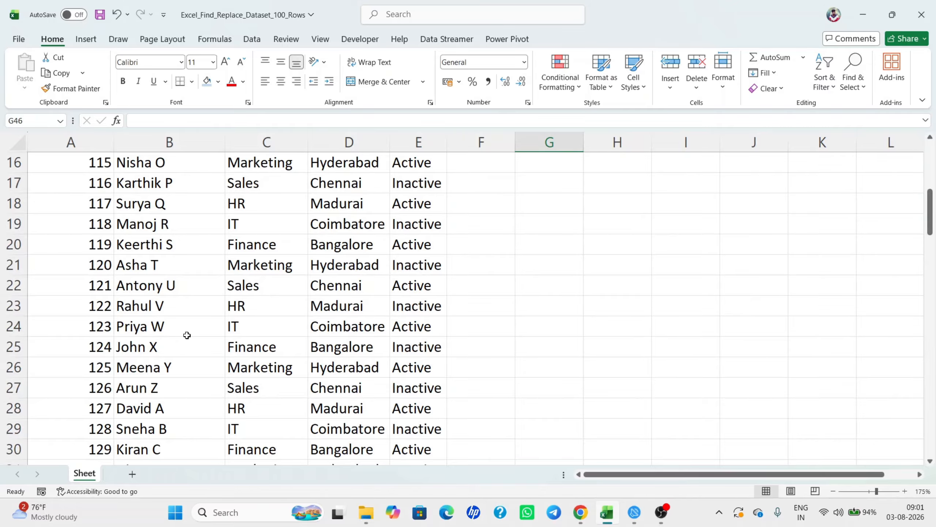
{"action": "scroll", "coordinate": [187, 335], "scroll_direction": "up", "scroll_amount": 5}
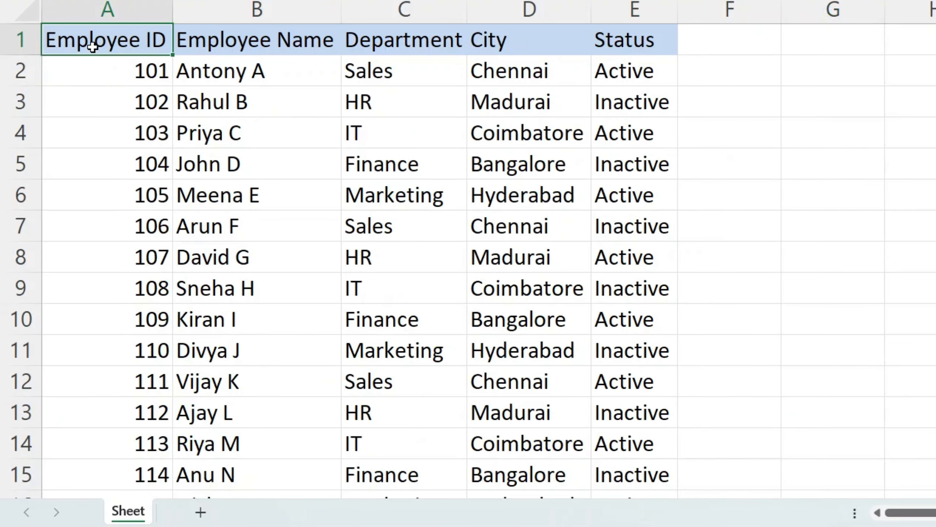
- Select the whole employee table, A1:E101, and find all cells in it that contain the employee's first name
{"action": "left_click", "coordinate": [40, 167]}
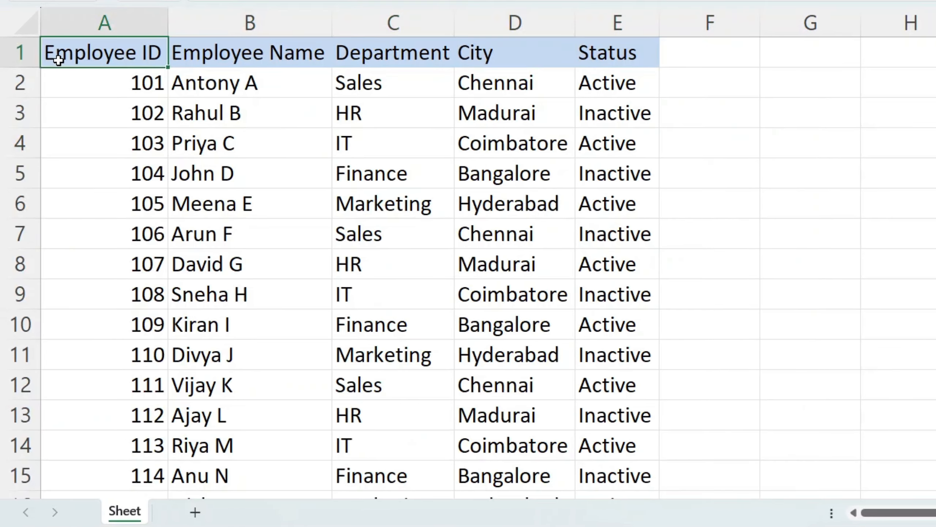
{"action": "key", "text": "ctrl+shift+Right"}
{"action": "key", "text": "ctrl+shift+Down"}
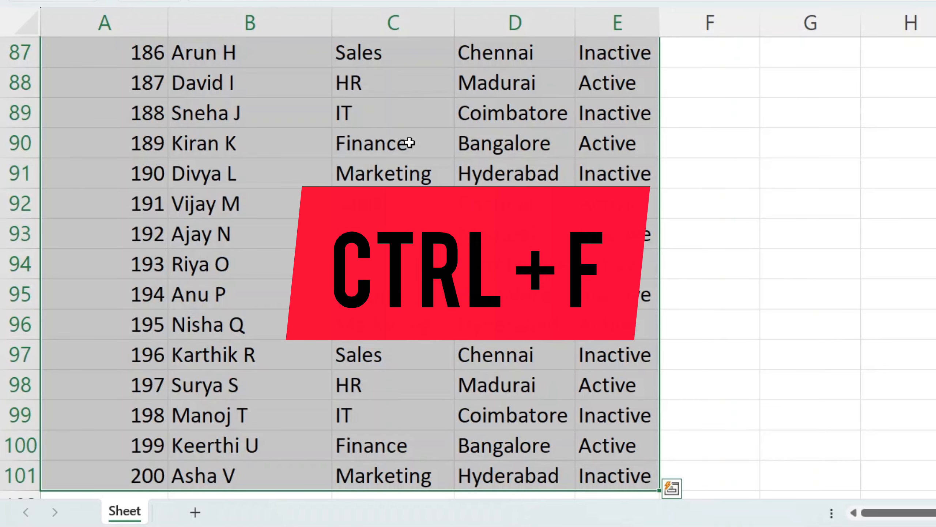
{"action": "key", "text": "ctrl+f"}
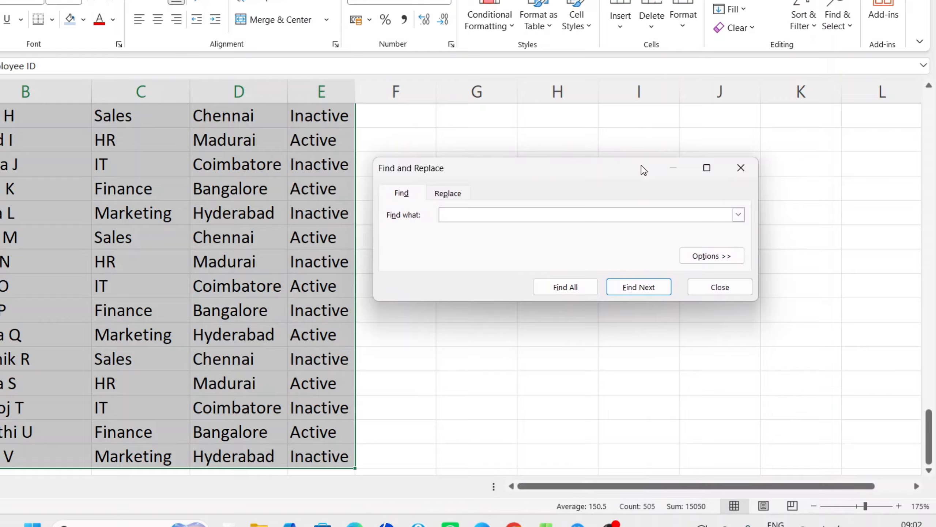
{"action": "left_click_drag", "start_coordinate": [644, 171], "coordinate": [648, 153]}
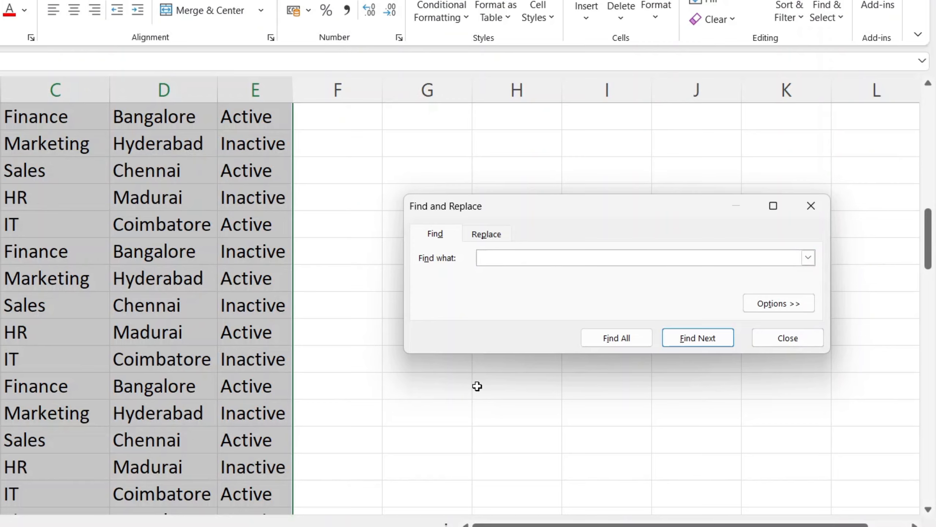
{"action": "type", "text": "urya"}
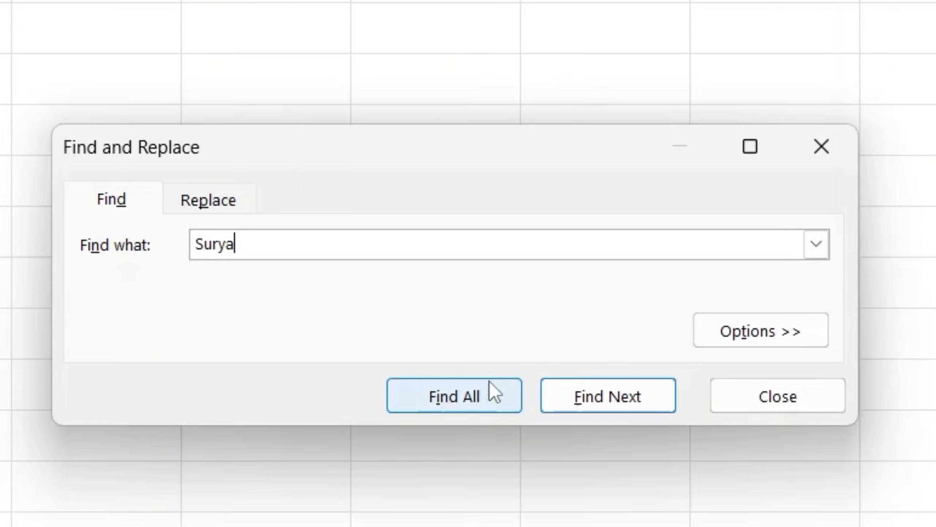
{"action": "left_click", "coordinate": [480, 393]}
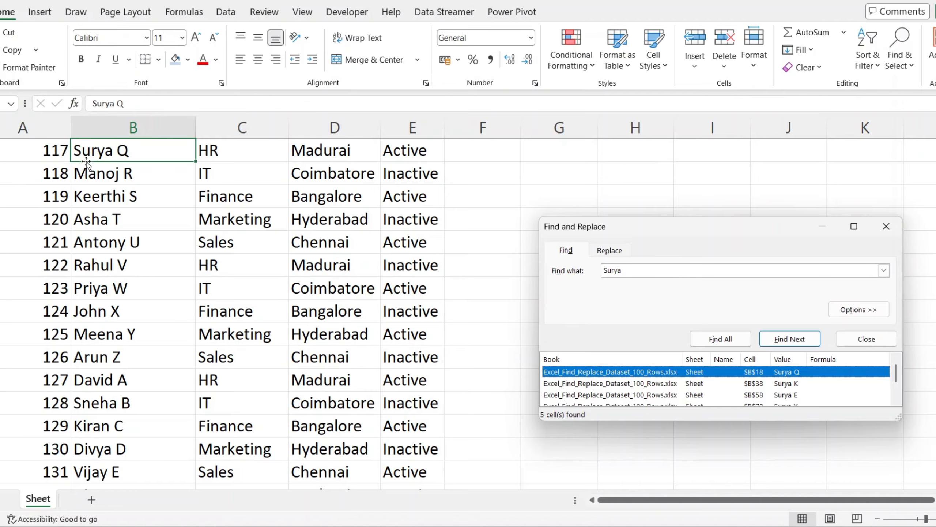
- Step through the listed matches to the last one and back up to the match in B38, viewing each cell in the sheet
{"action": "key", "text": "Down"}
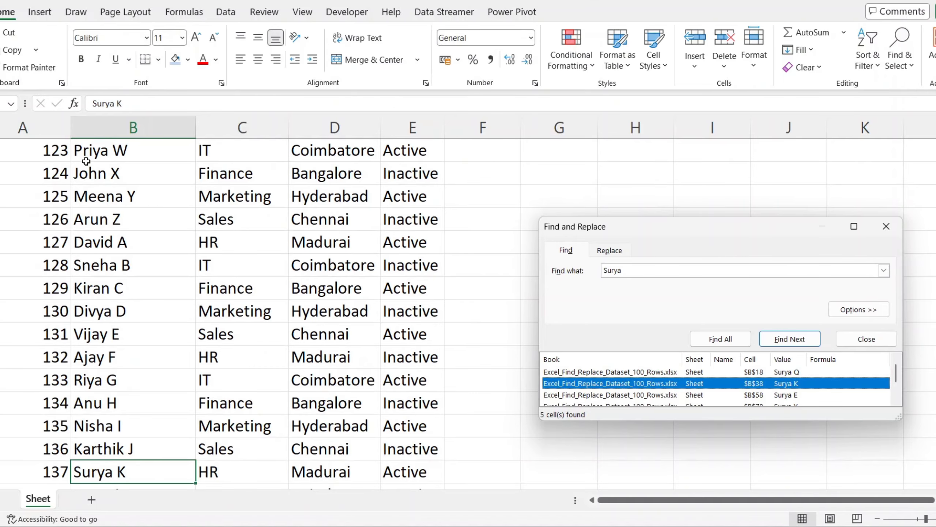
{"action": "key", "text": "Down"}
{"action": "key", "text": "Down"}
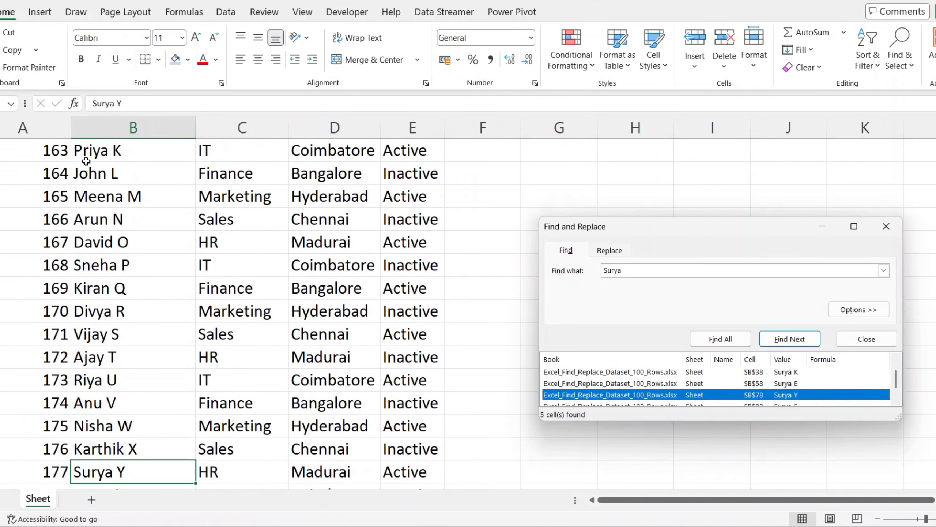
{"action": "key", "text": "Down"}
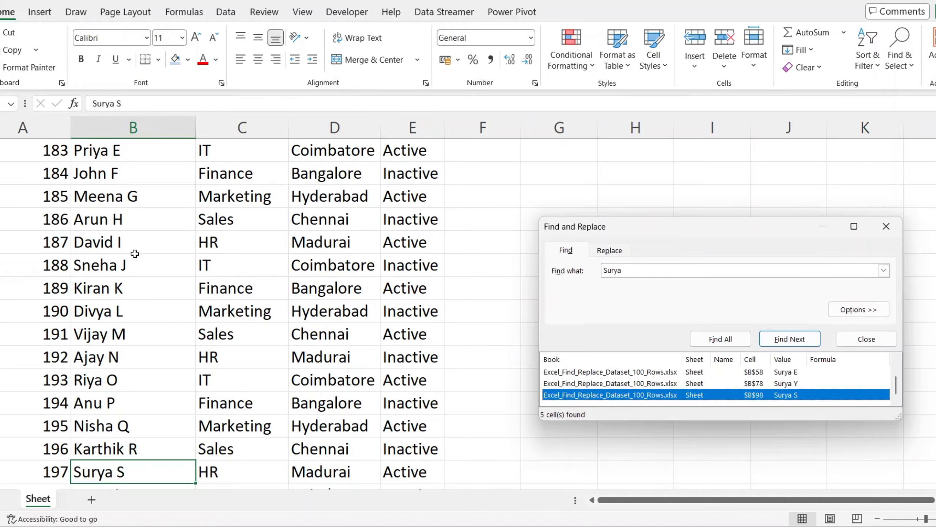
{"action": "key", "text": "Up"}
{"action": "key", "text": "Up"}
{"action": "key", "text": "Up"}
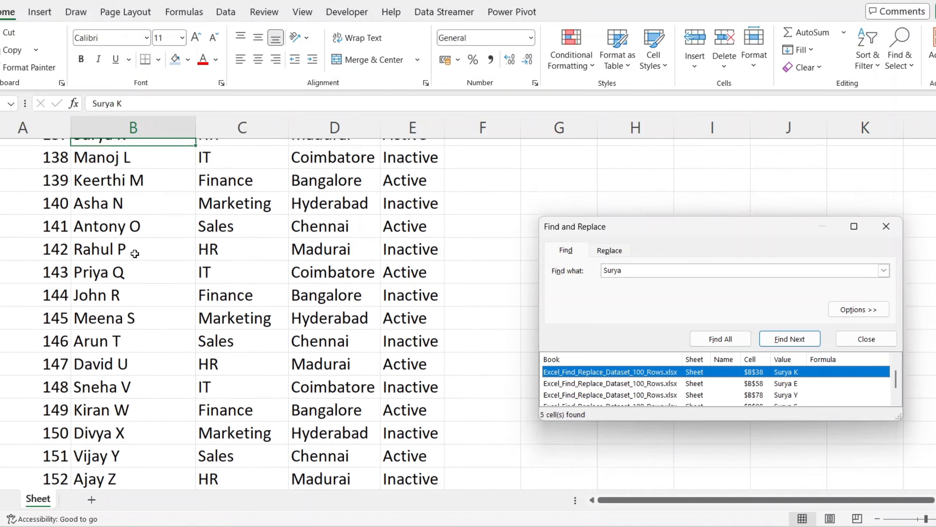
- End the current search, bring up the Replace options, compare them with the Find options, and close the dialog
{"action": "scroll", "coordinate": [135, 254], "scroll_direction": "up", "scroll_amount": 7}
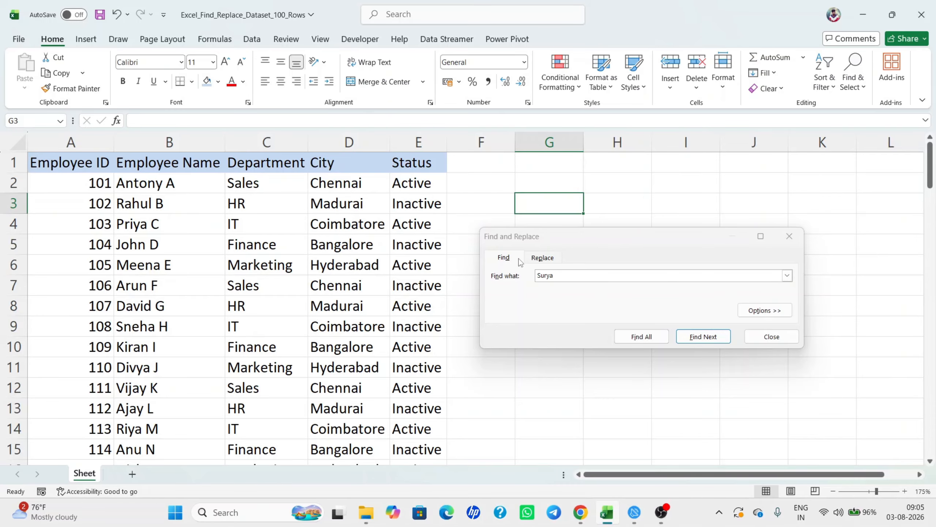
{"action": "left_click", "coordinate": [790, 238]}
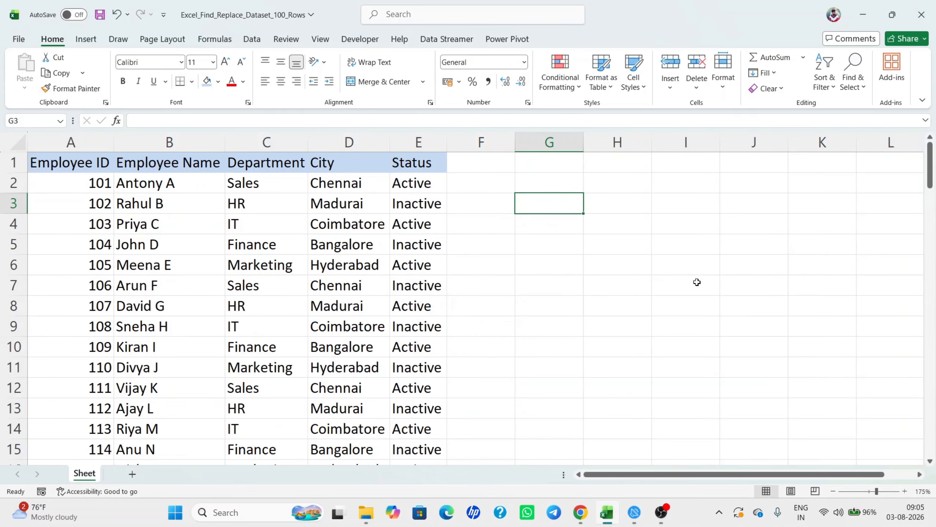
{"action": "key", "text": "ctrl+h"}
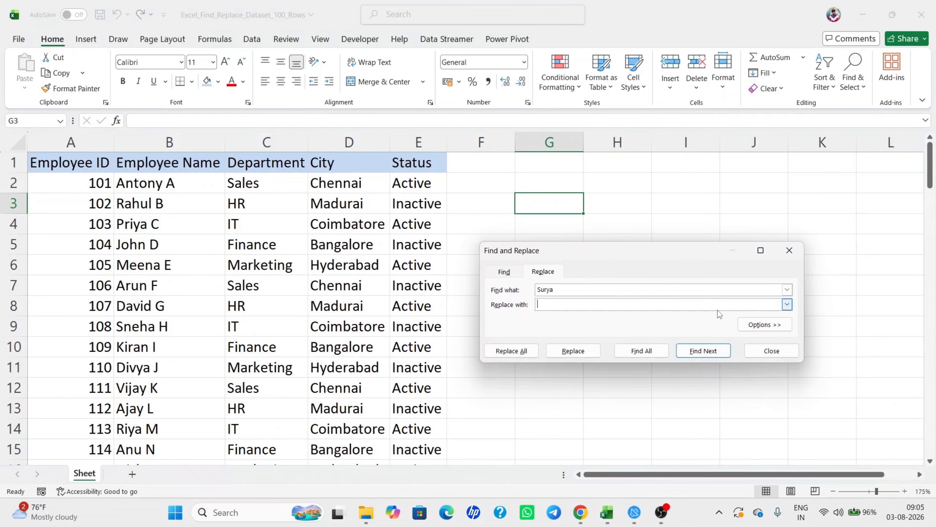
{"action": "left_click", "coordinate": [504, 286]}
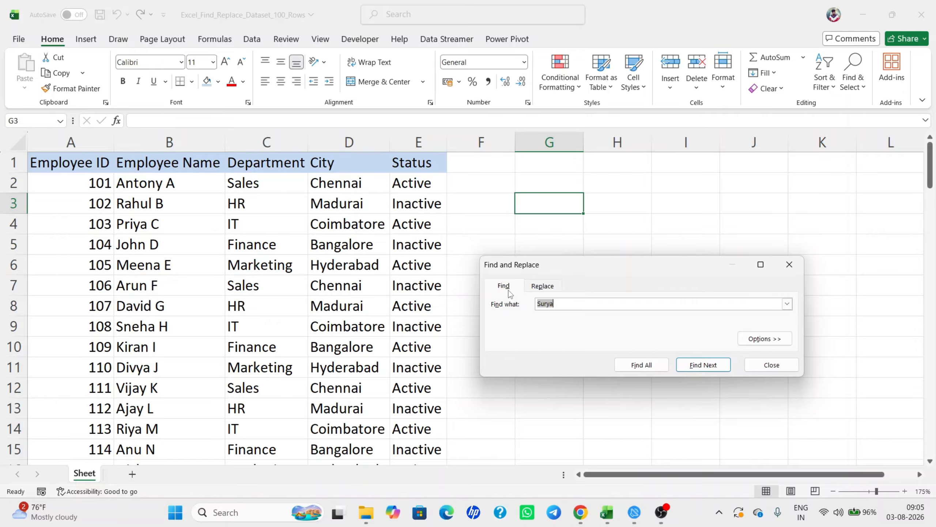
{"action": "left_click", "coordinate": [548, 290]}
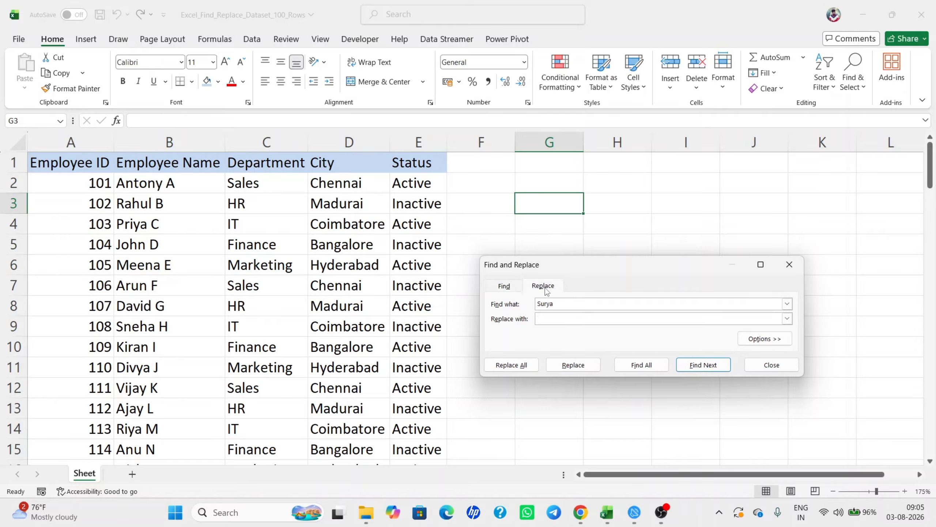
{"action": "left_click", "coordinate": [514, 285]}
{"action": "left_click", "coordinate": [551, 288]}
{"action": "left_click", "coordinate": [519, 287]}
{"action": "left_click", "coordinate": [803, 264]}
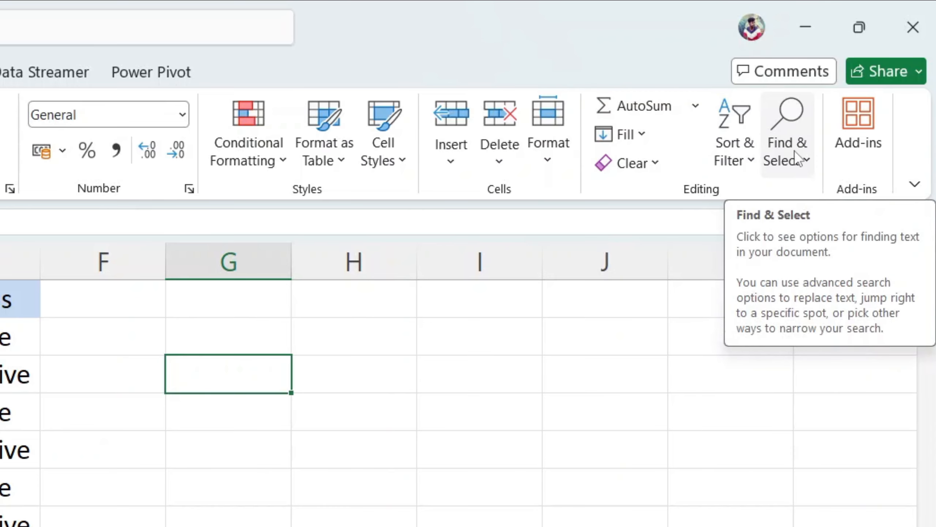
- Open Find and Replace once for finding and once for replacing from the Editing commands, examining the fields of both modes
{"action": "left_click", "coordinate": [796, 160]}
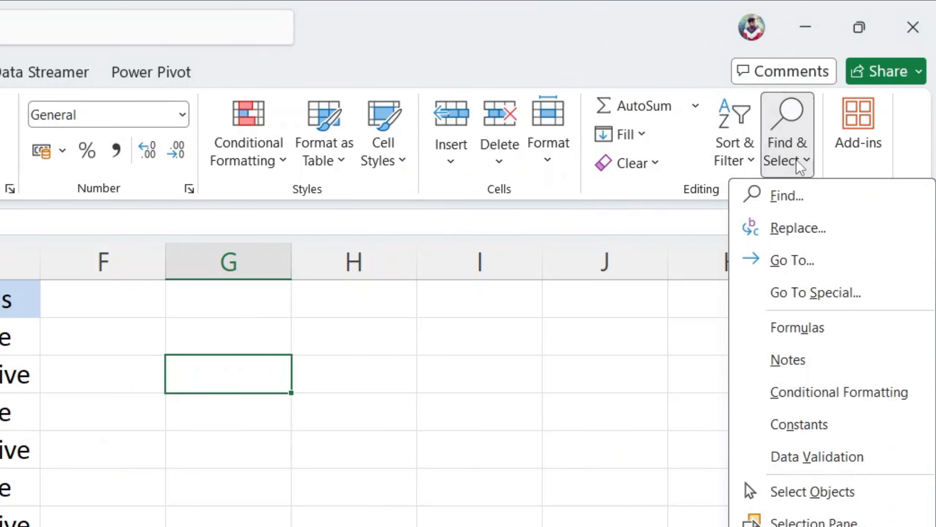
{"action": "left_click", "coordinate": [789, 195]}
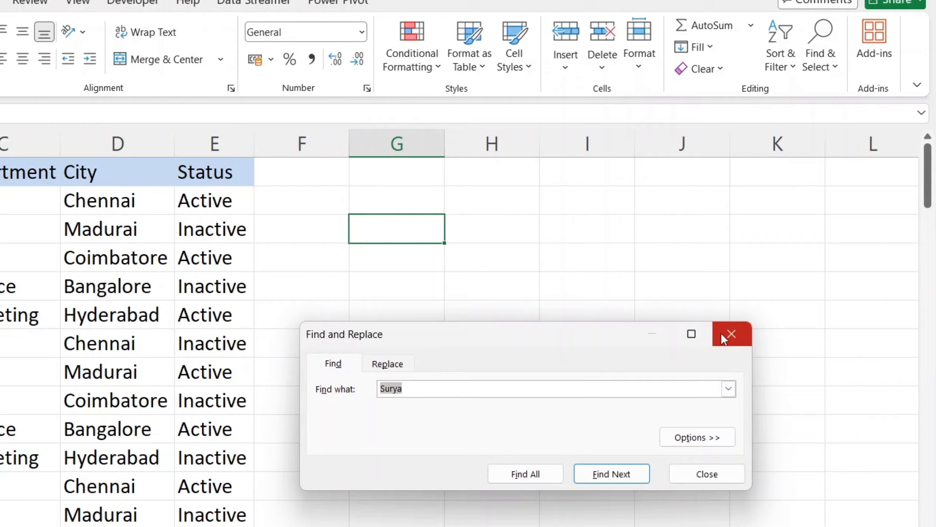
{"action": "left_click", "coordinate": [723, 337]}
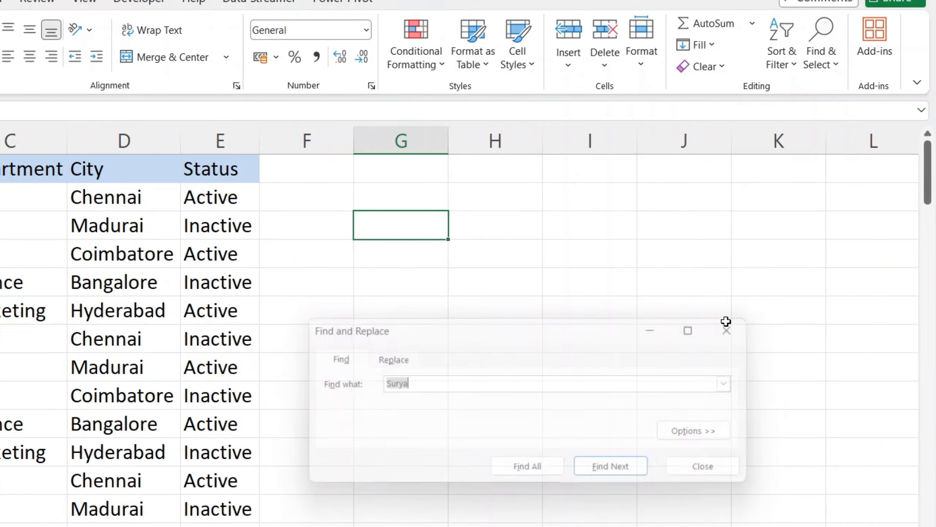
{"action": "left_click", "coordinate": [820, 43]}
{"action": "left_click", "coordinate": [829, 116]}
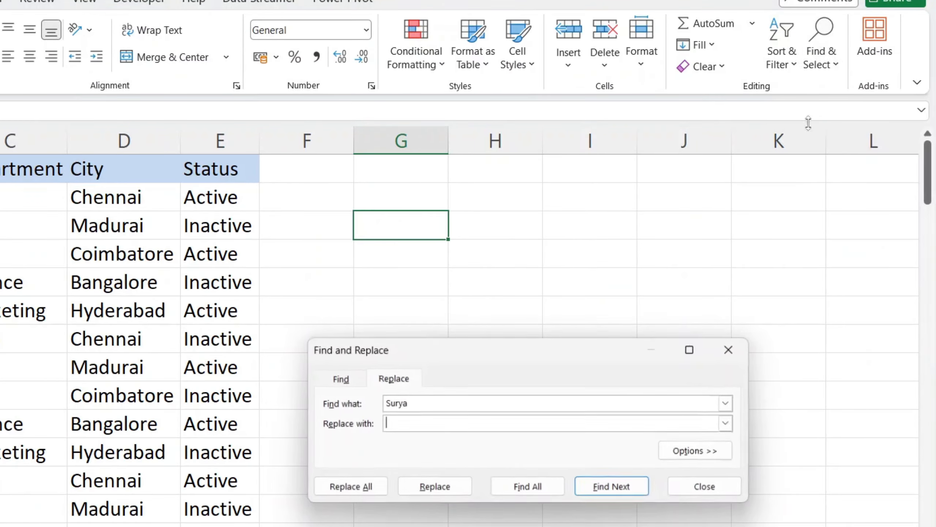
{"action": "left_click", "coordinate": [336, 378]}
{"action": "left_click", "coordinate": [402, 379]}
{"action": "left_click", "coordinate": [328, 380]}
{"action": "left_click", "coordinate": [391, 382]}
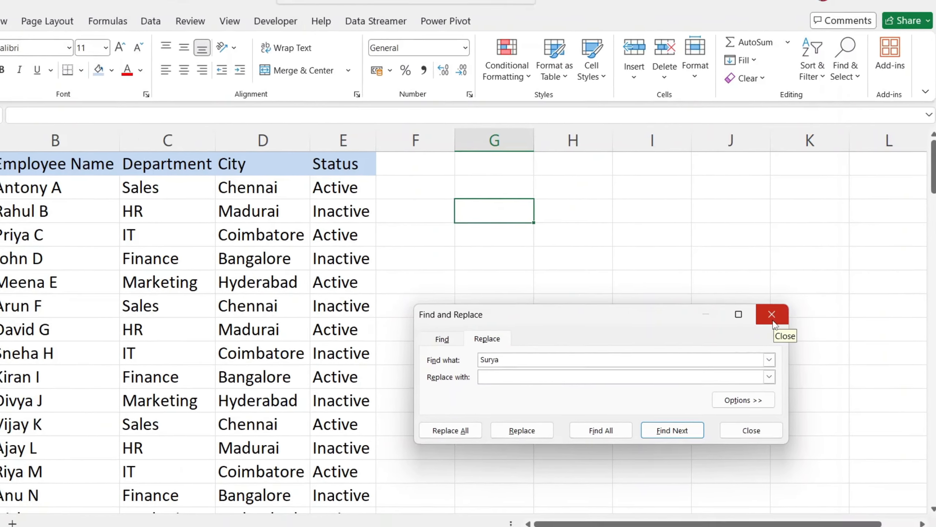
{"action": "left_click", "coordinate": [735, 355]}
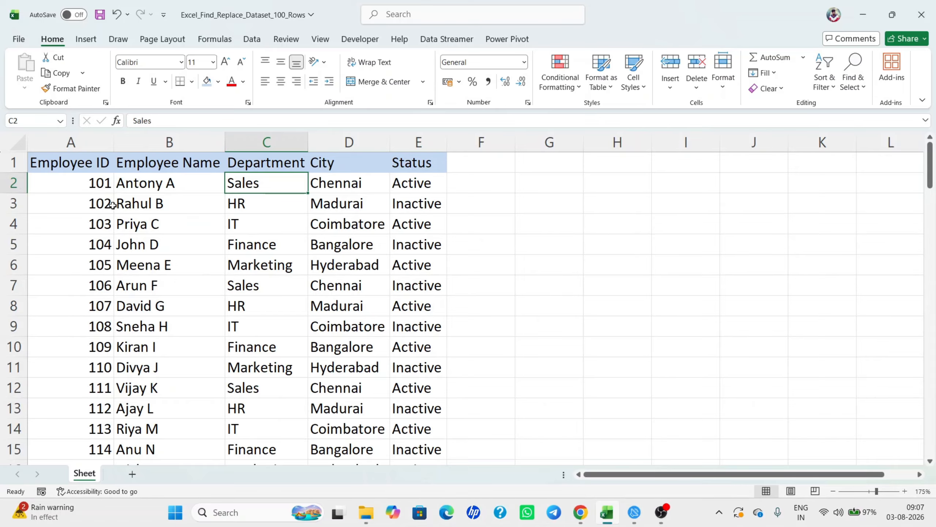
- Select the whole employee table, A1:E101, and find all cells in it that contain Inactive
{"action": "left_click", "coordinate": [68, 167]}
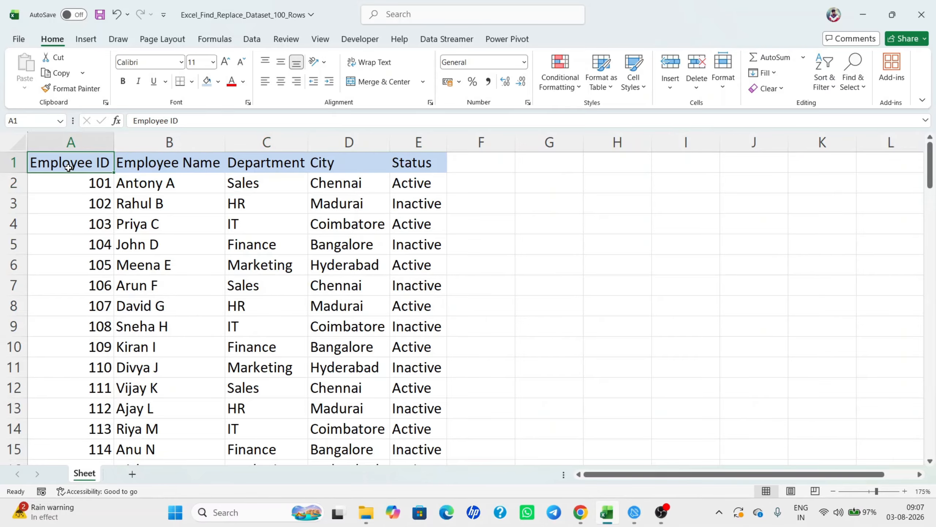
{"action": "key", "text": "ctrl+shift+Right"}
{"action": "key", "text": "ctrl+shift+Down"}
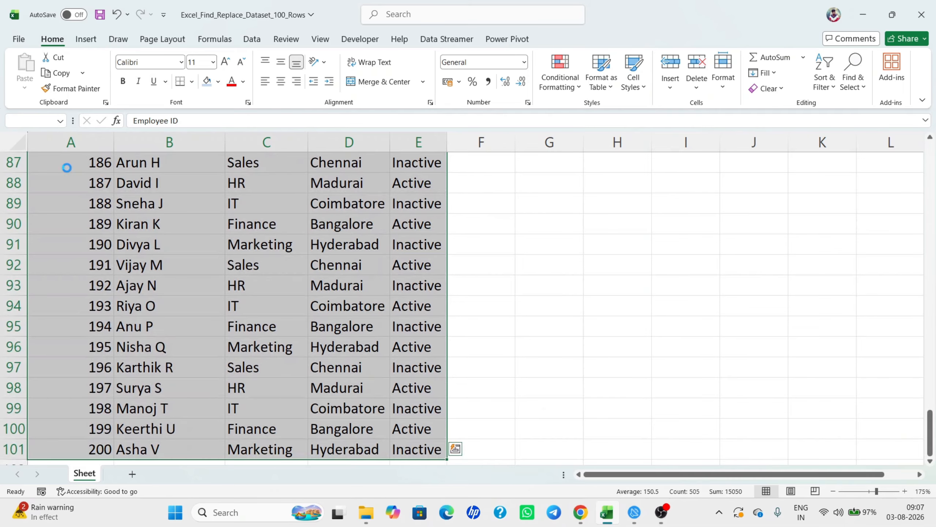
{"action": "key", "text": "ctrl+f"}
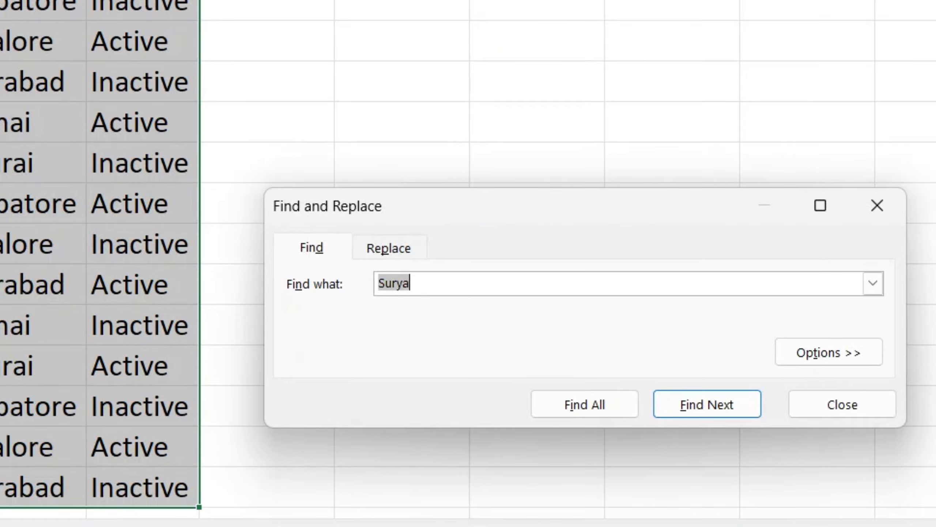
{"action": "left_click_drag", "start_coordinate": [610, 221], "coordinate": [553, 2]}
{"action": "left_click", "coordinate": [386, 64]}
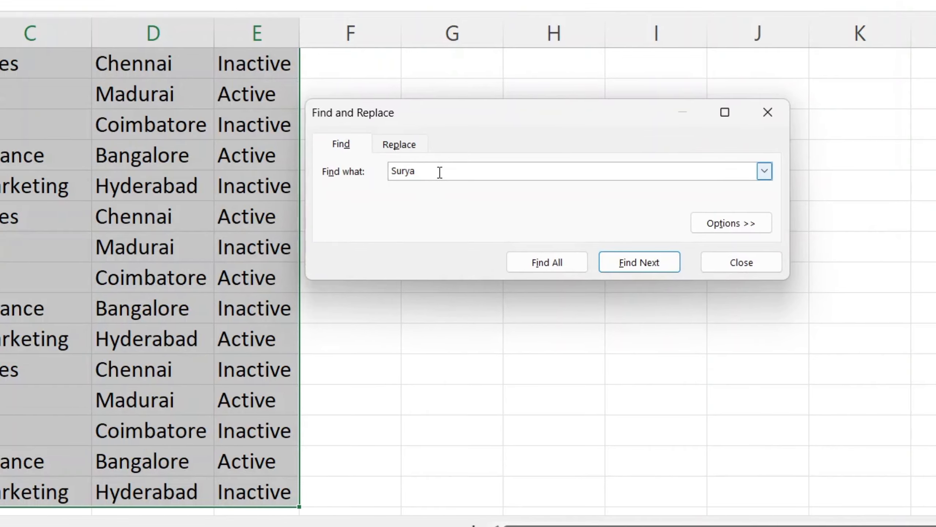
{"action": "key", "text": "BackSpace"}
{"action": "key", "text": "BackSpace"}
{"action": "key", "text": "BackSpace"}
{"action": "key", "text": "BackSpace"}
{"action": "scroll", "coordinate": [149, 213], "scroll_direction": "up", "scroll_amount": 16}
{"action": "scroll", "coordinate": [463, 191], "scroll_direction": "up", "scroll_amount": 13}
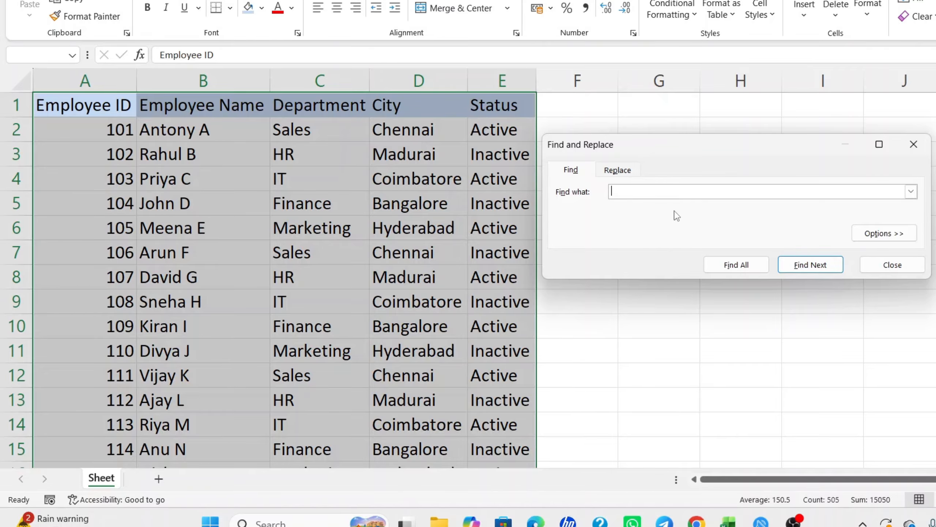
{"action": "type", "text": "active"}
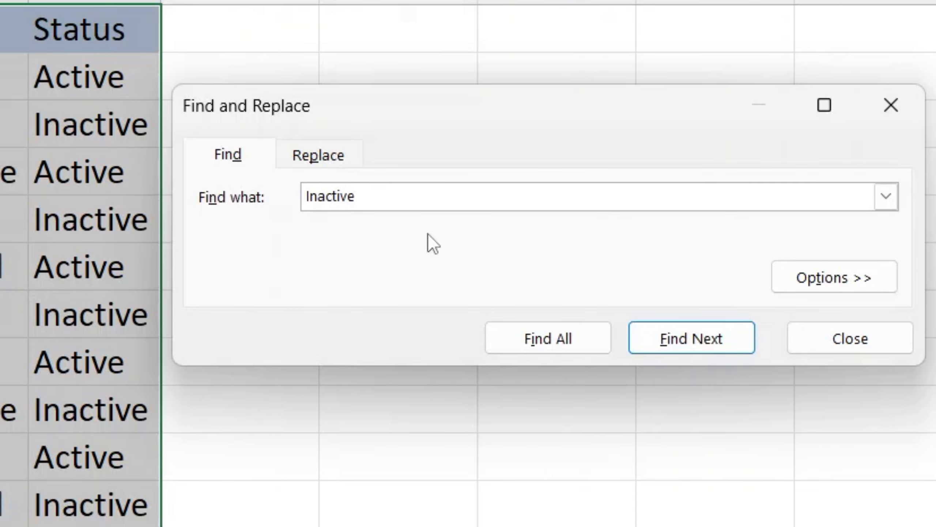
{"action": "left_click", "coordinate": [563, 346]}
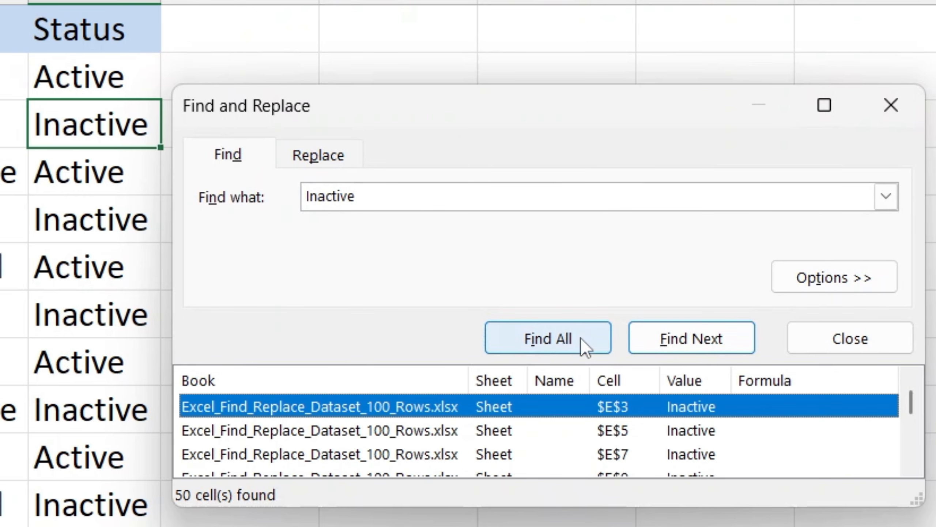
- Step down through the listed Inactive matches and back up to the first one in E3, viewing each cell in the sheet
{"action": "key", "text": "Down"}
{"action": "key", "text": "Down"}
{"action": "key", "text": "Down"}
{"action": "key", "text": "Down"}
{"action": "key", "text": "Down"}
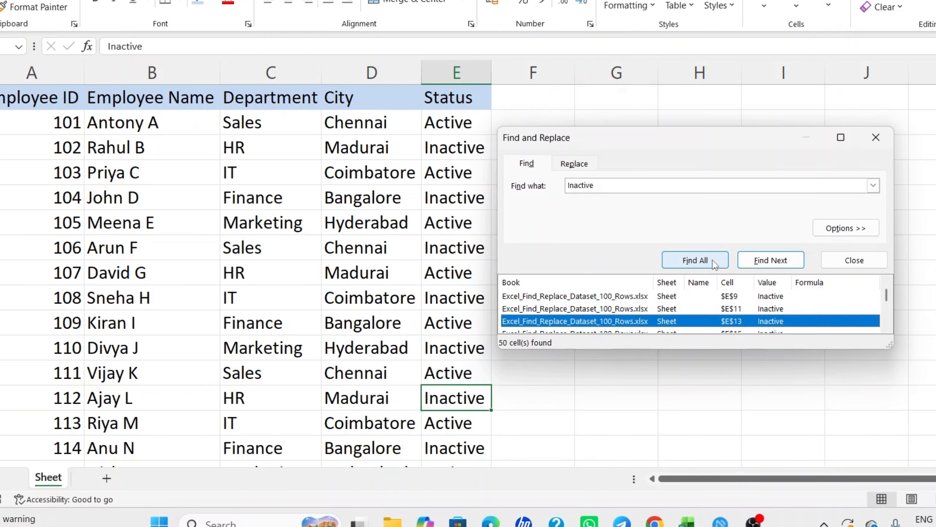
{"action": "key", "text": "Down"}
{"action": "key", "text": "Down"}
{"action": "key", "text": "Down"}
{"action": "key", "text": "Down"}
{"action": "key", "text": "Down"}
{"action": "key", "text": "Down"}
{"action": "key", "text": "Down"}
{"action": "key", "text": "Down"}
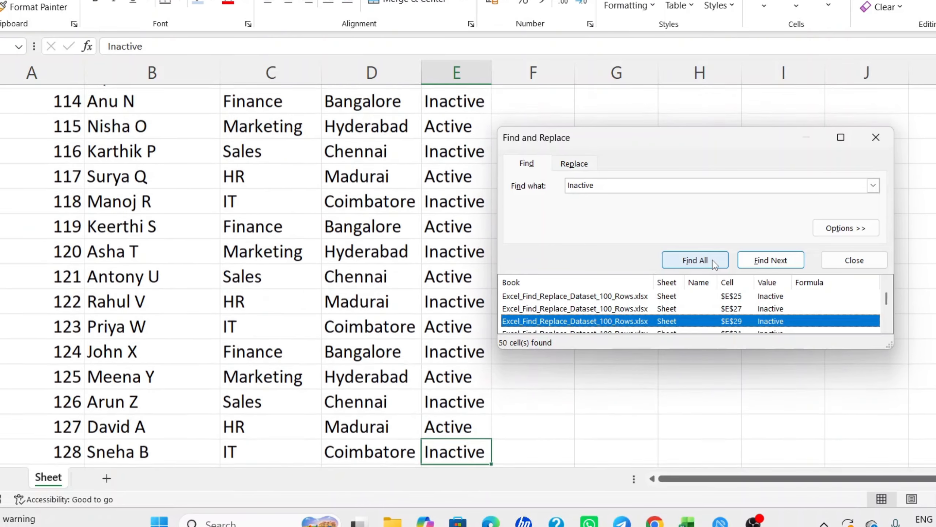
{"action": "key", "text": "Down"}
{"action": "key", "text": "Up"}
{"action": "key", "text": "Up"}
{"action": "key", "text": "Up"}
{"action": "key", "text": "Up"}
{"action": "key", "text": "Up"}
{"action": "key", "text": "Up"}
{"action": "key", "text": "Up"}
{"action": "key", "text": "Up"}
{"action": "key", "text": "Up"}
{"action": "key", "text": "Up"}
{"action": "key", "text": "Up"}
{"action": "key", "text": "Up"}
{"action": "key", "text": "Up"}
{"action": "key", "text": "Up"}
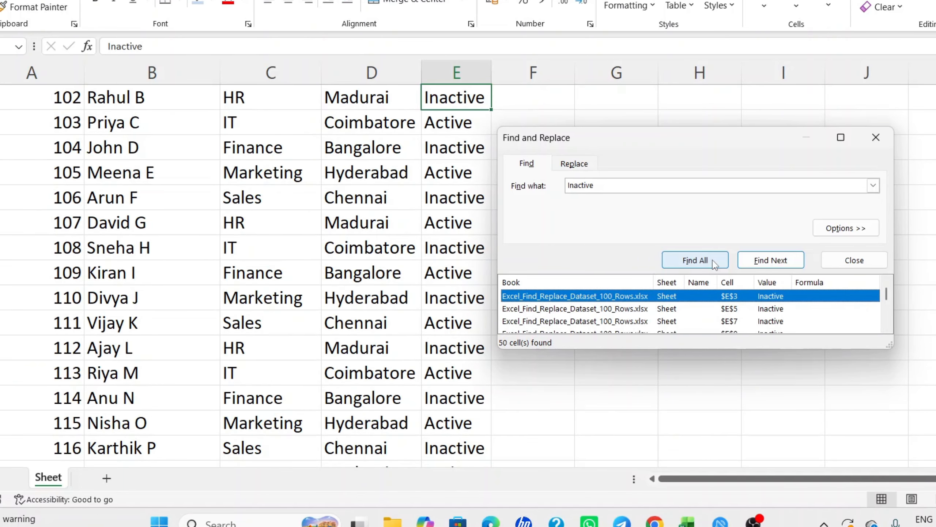
- Replace all occurrences of Inactive with Active and close the Find and Replace dialog
{"action": "left_click", "coordinate": [580, 165]}
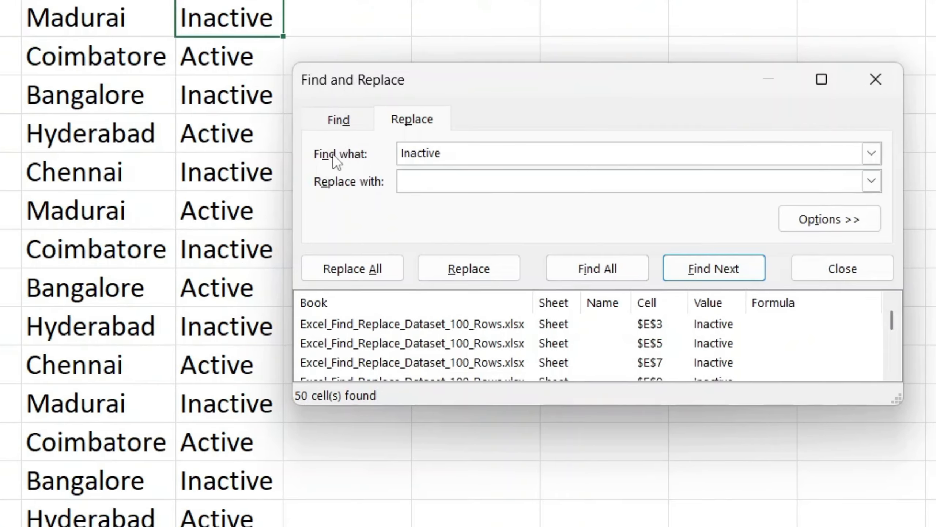
{"action": "left_click", "coordinate": [445, 176]}
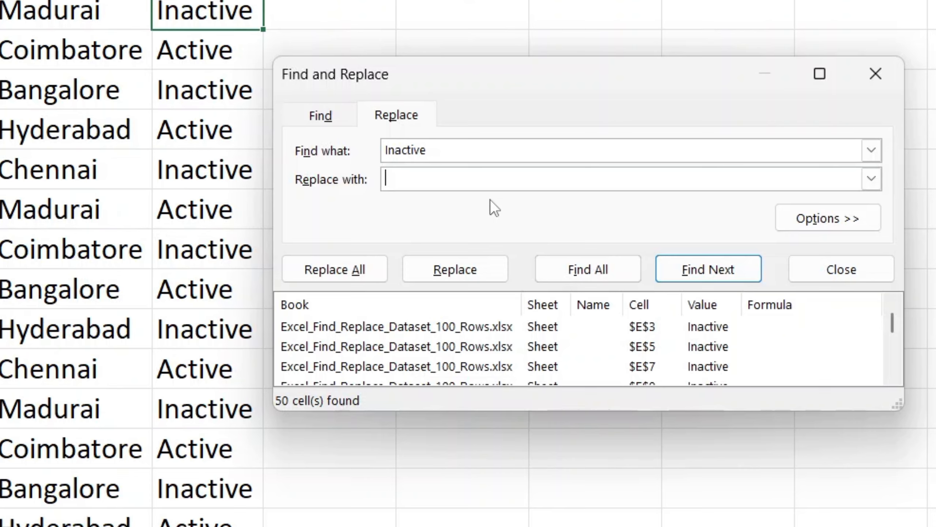
{"action": "type", "text": "Active"}
{"action": "left_click", "coordinate": [329, 268]}
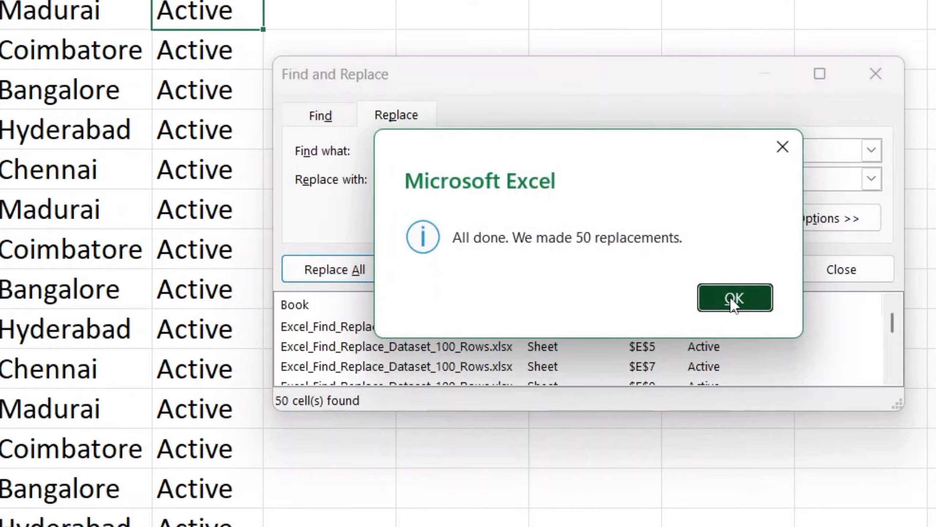
{"action": "left_click", "coordinate": [732, 295]}
{"action": "left_click", "coordinate": [875, 74]}
- Check the values in the Status column from the first record downward
{"action": "scroll", "coordinate": [402, 303], "scroll_direction": "up", "scroll_amount": 1}
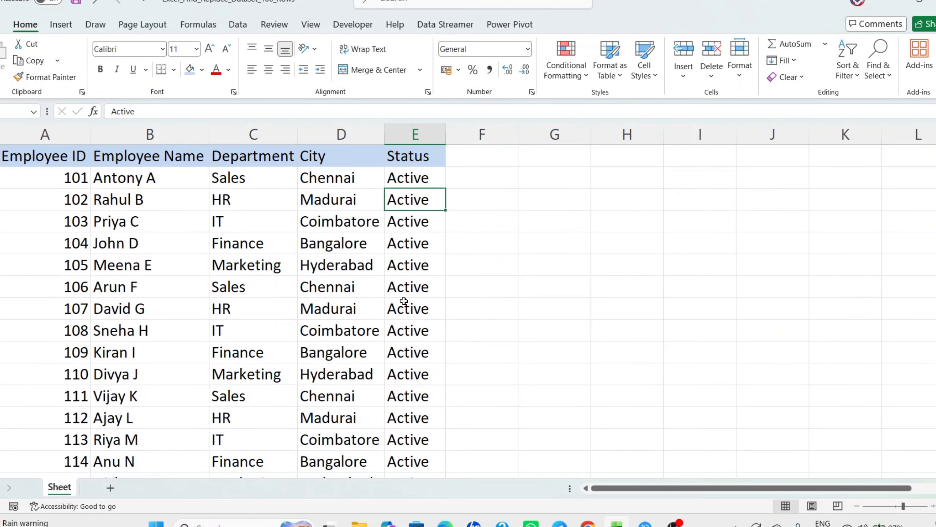
{"action": "left_click", "coordinate": [411, 174]}
{"action": "left_click", "coordinate": [403, 242]}
{"action": "left_click", "coordinate": [407, 281]}
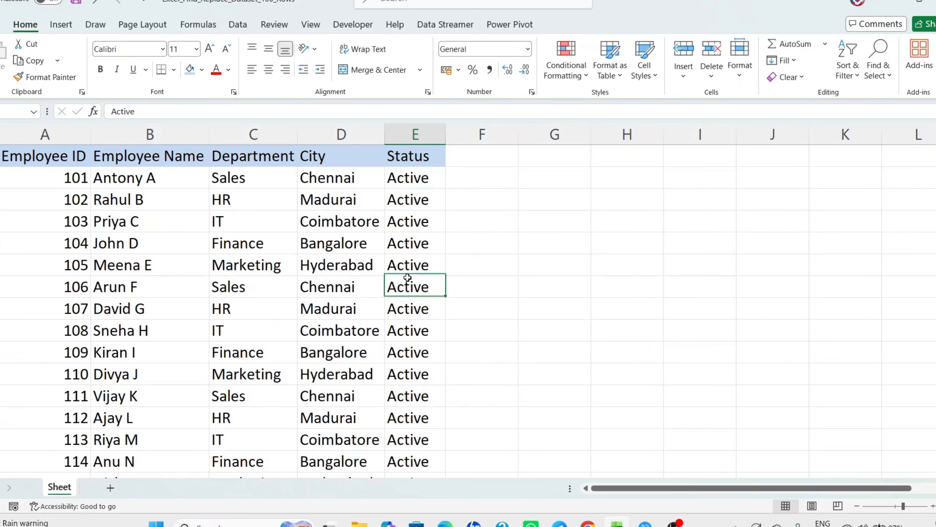
{"action": "left_click", "coordinate": [405, 350]}
{"action": "left_click", "coordinate": [402, 397]}
{"action": "scroll", "coordinate": [412, 306], "scroll_direction": "down", "scroll_amount": 5}
{"action": "scroll", "coordinate": [412, 292], "scroll_direction": "up", "scroll_amount": 5}
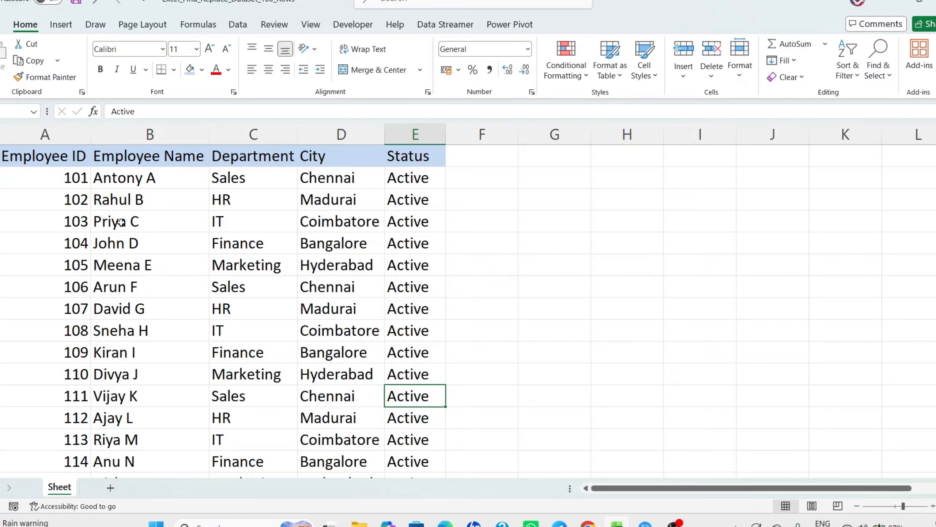
- Reselect the employee table from the Employee ID header to the last record and find all cells containing the employee's first name
{"action": "left_click", "coordinate": [18, 157]}
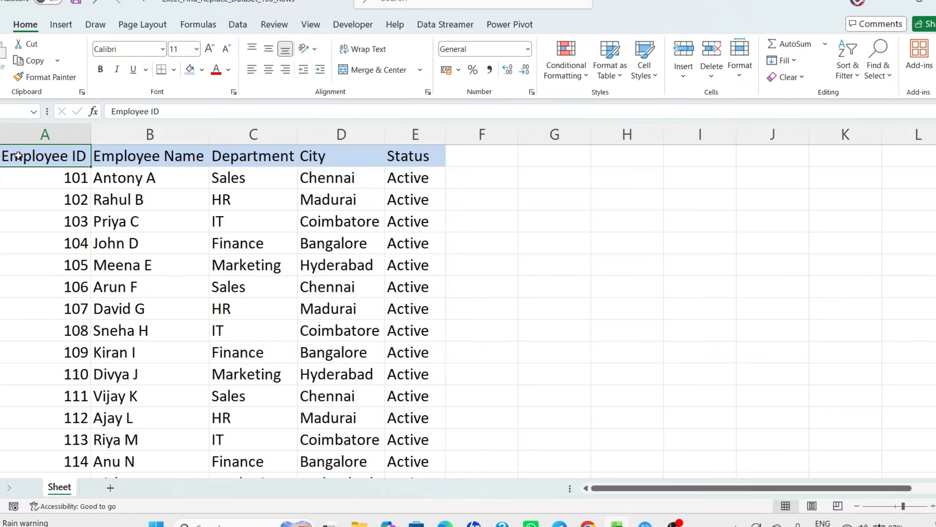
{"action": "key", "text": "ctrl+shift+Right"}
{"action": "key", "text": "ctrl+shift+Down"}
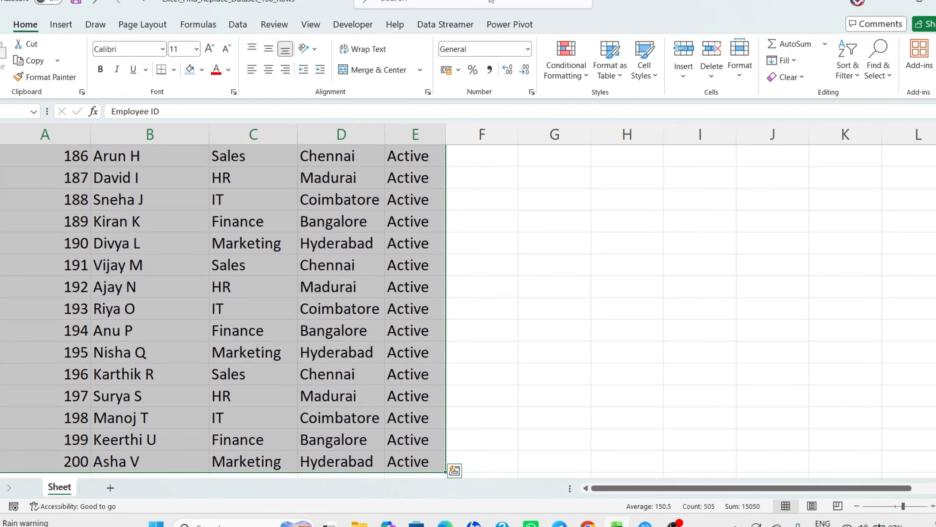
{"action": "left_click", "coordinate": [885, 71]}
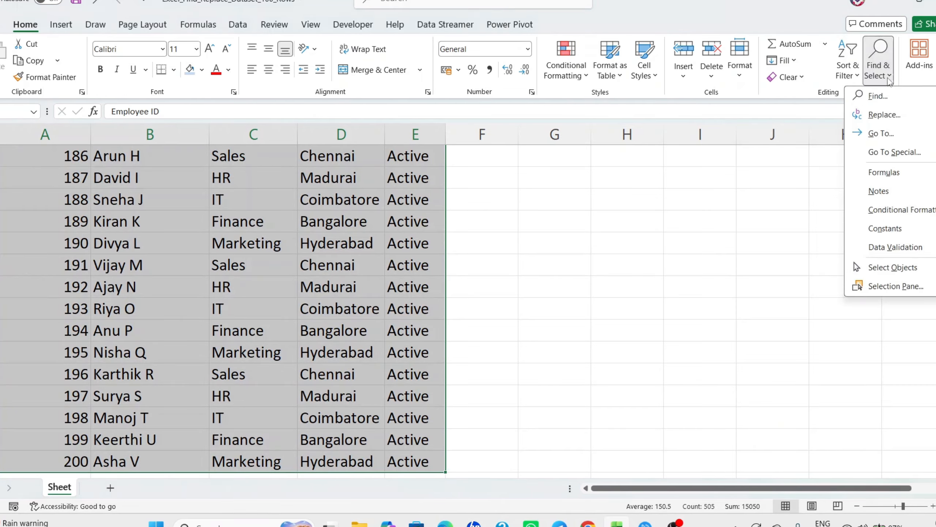
{"action": "left_click", "coordinate": [895, 101]}
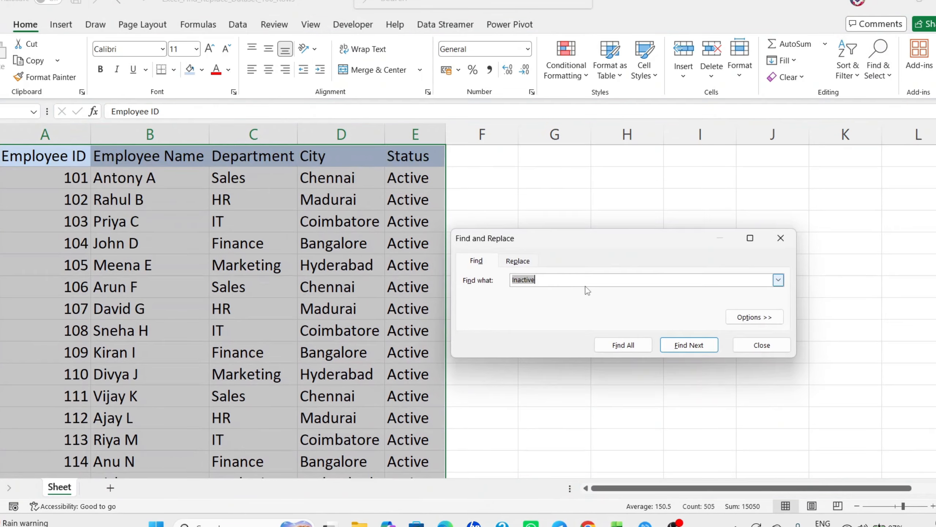
{"action": "left_click", "coordinate": [543, 284]}
{"action": "key", "text": "BackSpace"}
{"action": "key", "text": "BackSpace"}
{"action": "key", "text": "BackSpace"}
{"action": "key", "text": "BackSpace"}
{"action": "key", "text": "BackSpace"}
{"action": "key", "text": "BackSpace"}
{"action": "key", "text": "BackSpace"}
{"action": "key", "text": "BackSpace"}
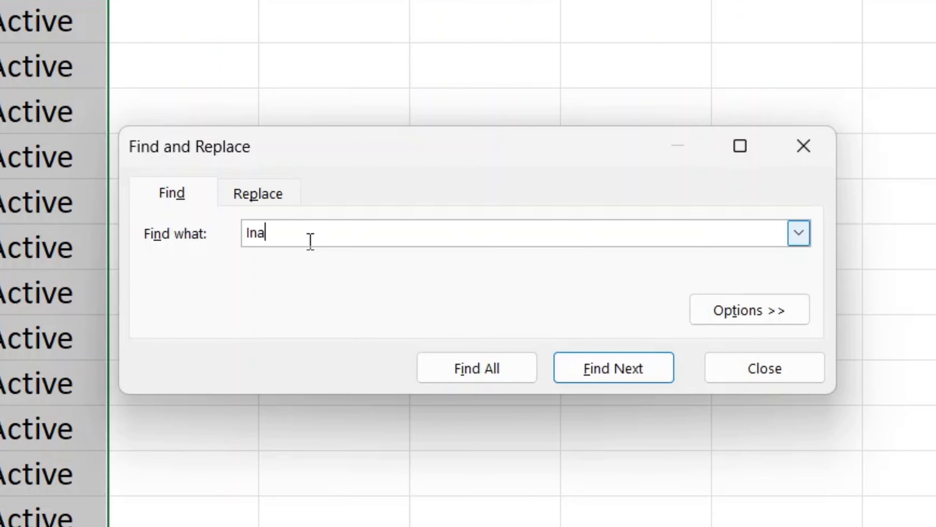
{"action": "type", "text": "Surya"}
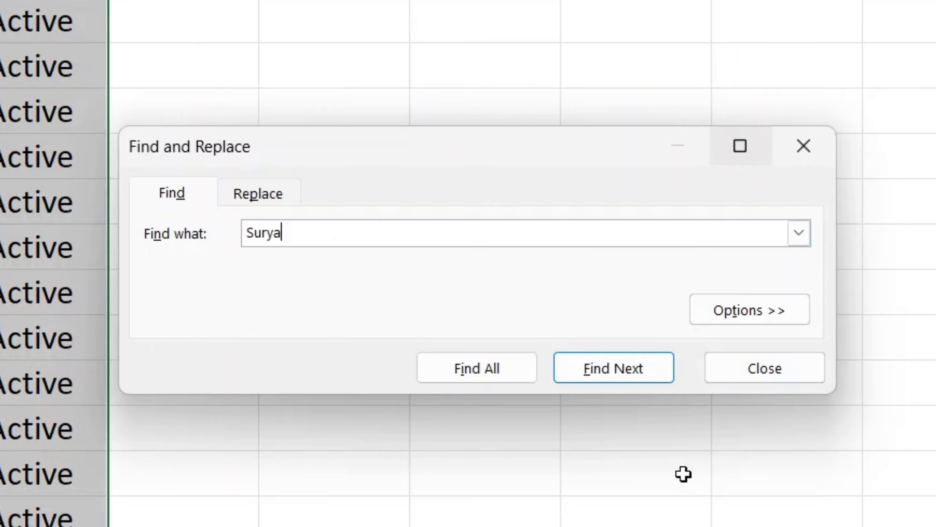
{"action": "left_click", "coordinate": [464, 377]}
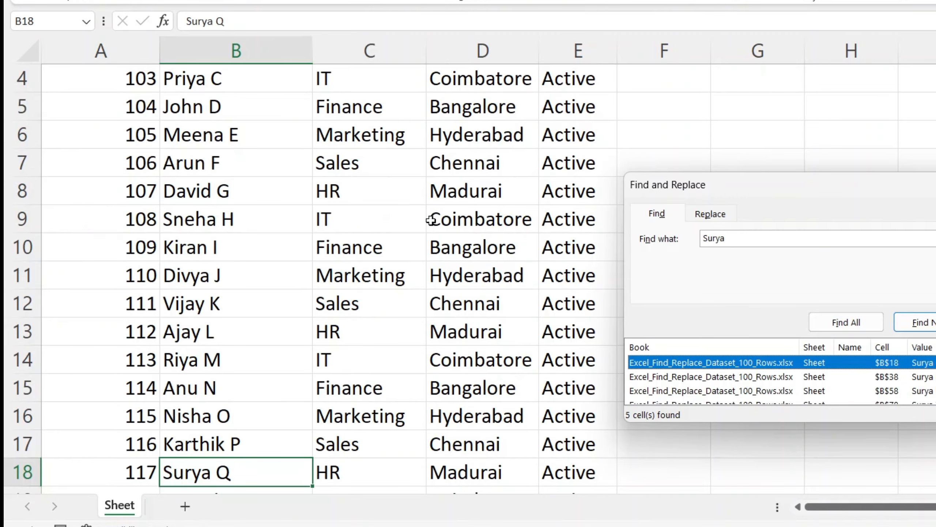
- Step back and forth through the listed first-name matches, viewing each cell in the sheet and ending on the match in B38
{"action": "key", "text": "Down"}
{"action": "key", "text": "Down"}
{"action": "key", "text": "Down"}
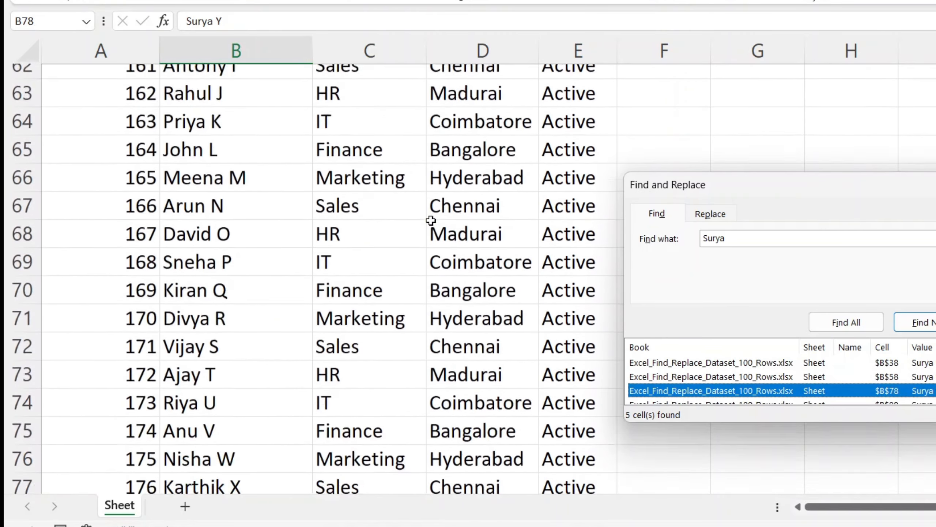
{"action": "key", "text": "Down"}
{"action": "key", "text": "Up"}
{"action": "key", "text": "Up"}
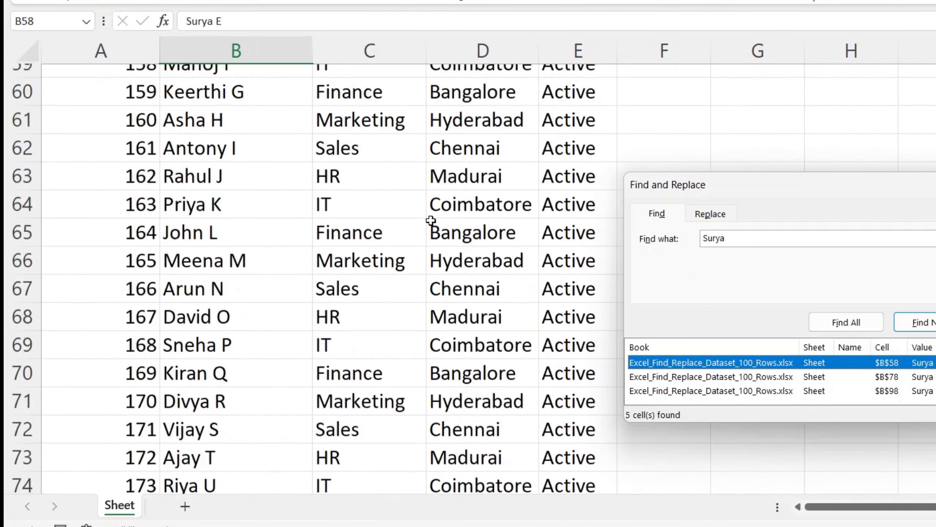
{"action": "key", "text": "Up"}
{"action": "key", "text": "Up"}
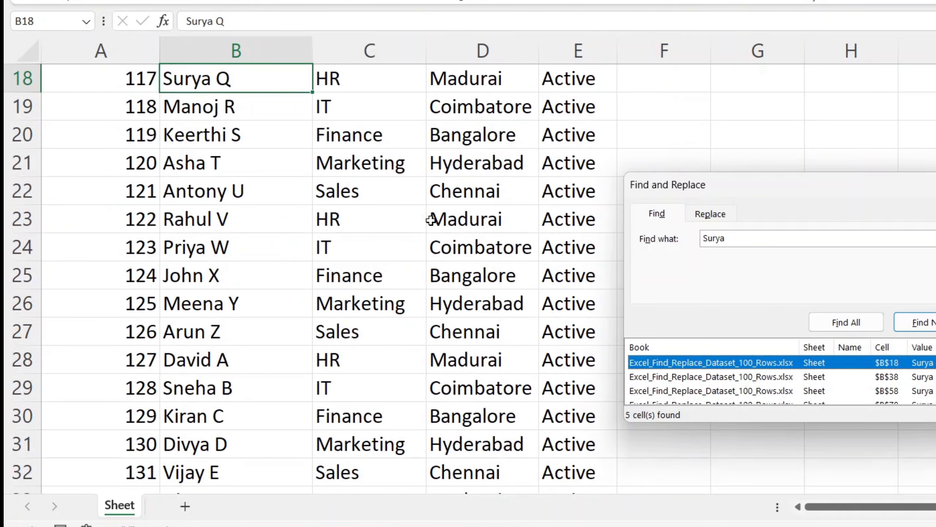
{"action": "key", "text": "Down"}
{"action": "key", "text": "Up"}
{"action": "key", "text": "Down"}
{"action": "key", "text": "Down"}
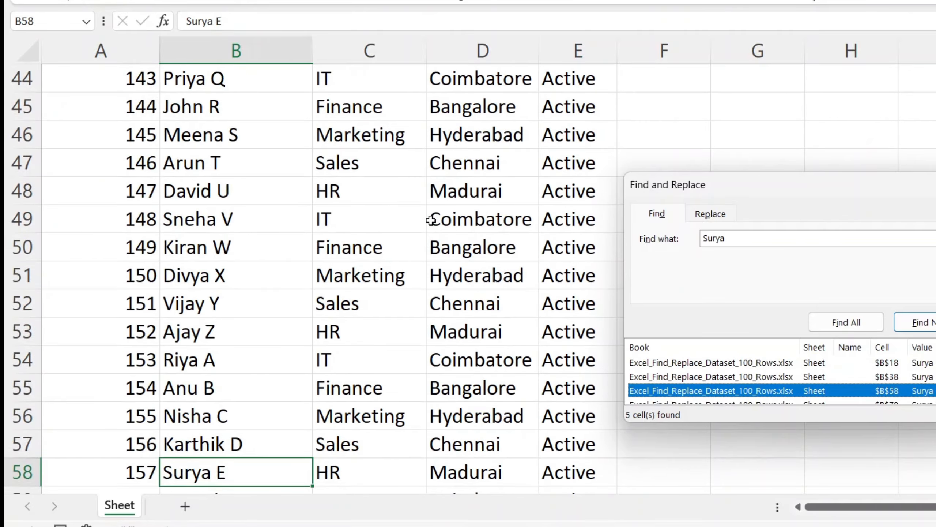
{"action": "key", "text": "Up"}
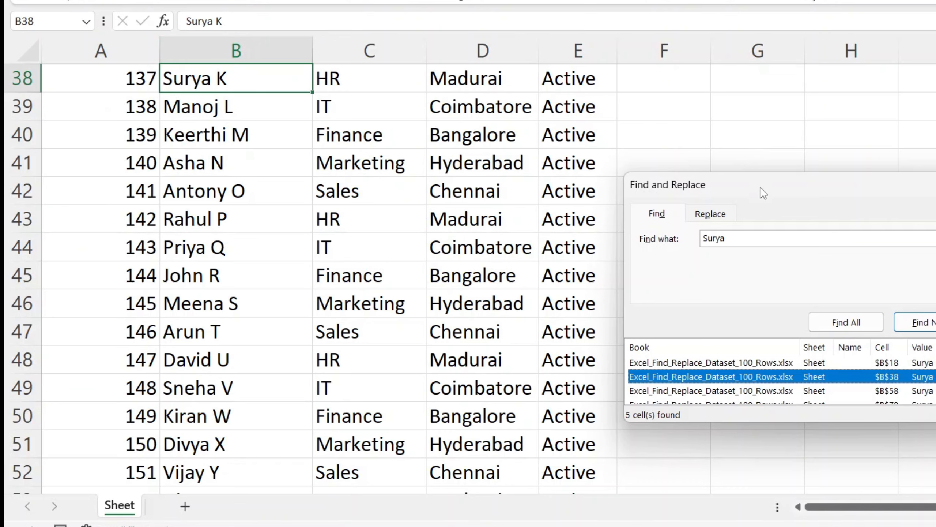
- Replace the employee's first name in cell B38 only with a different first name, leaving the surname initial as it is
{"action": "left_click", "coordinate": [710, 213]}
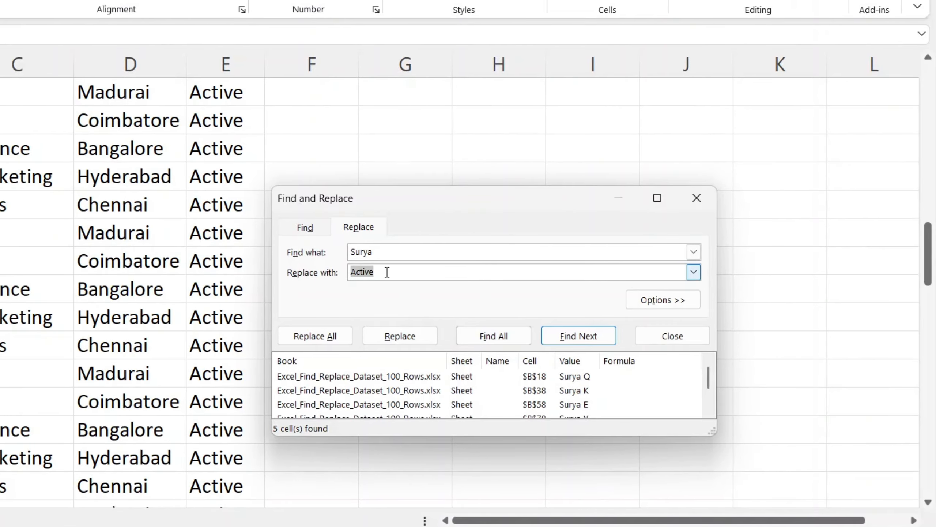
{"action": "left_click", "coordinate": [739, 259]}
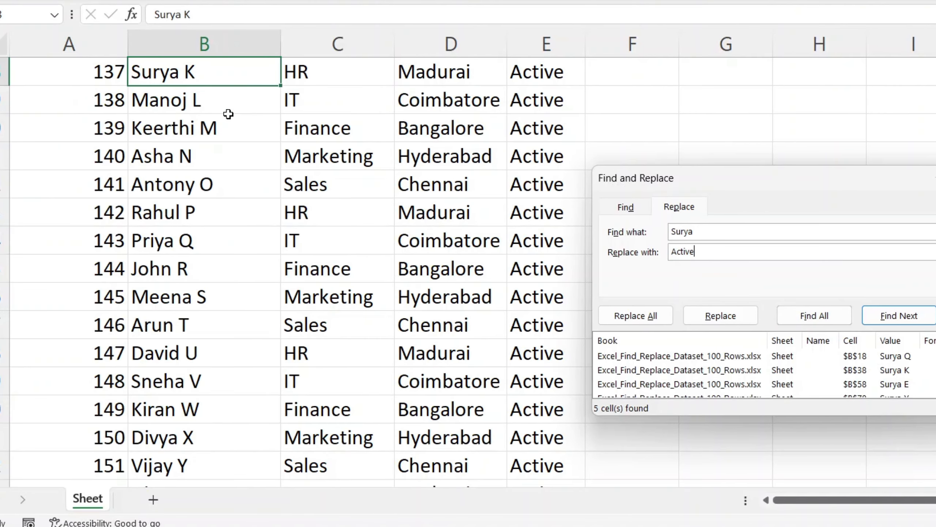
{"action": "key", "text": "BackSpace"}
{"action": "key", "text": "BackSpace"}
{"action": "key", "text": "BackSpace"}
{"action": "key", "text": "BackSpace"}
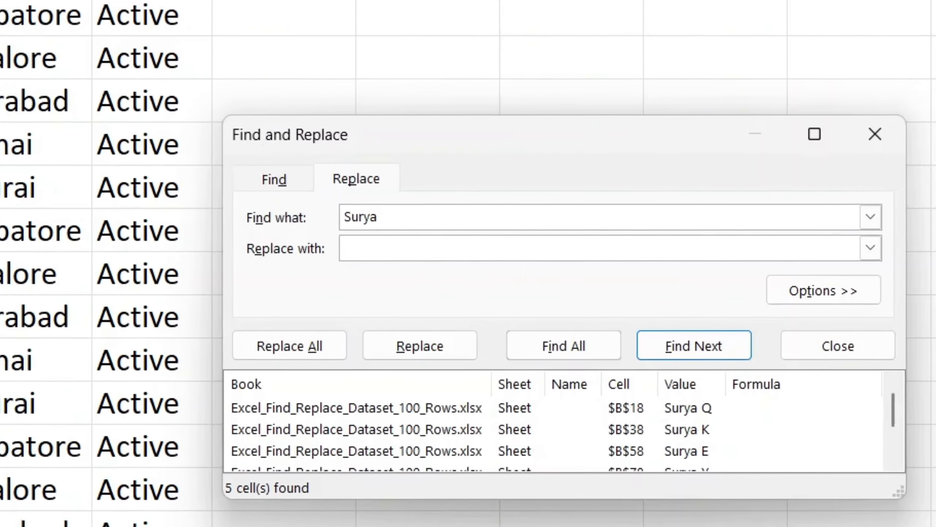
{"action": "type", "text": "Ma"}
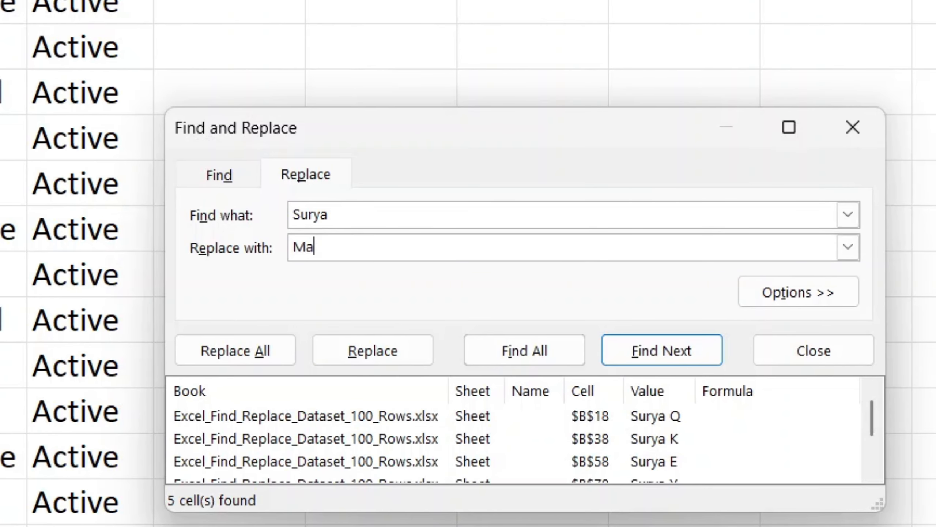
{"action": "type", "text": "nohar"}
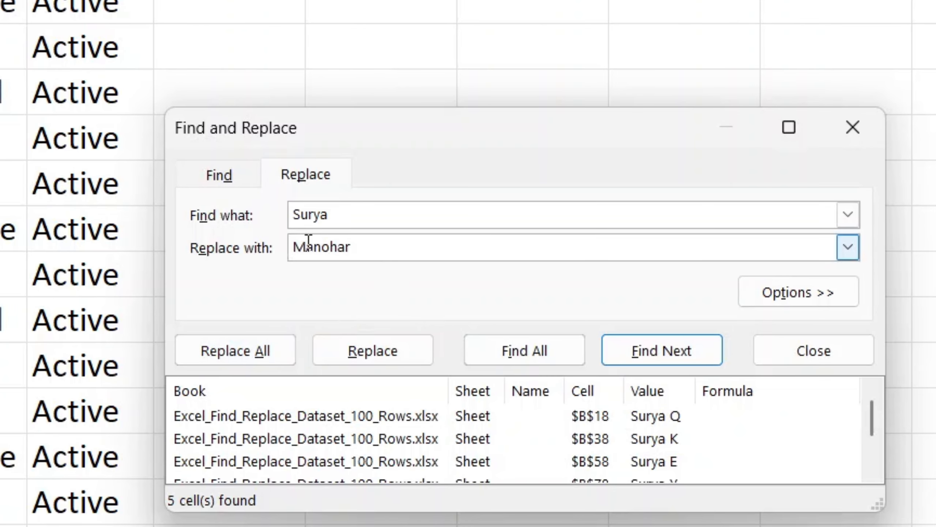
{"action": "left_click", "coordinate": [371, 348]}
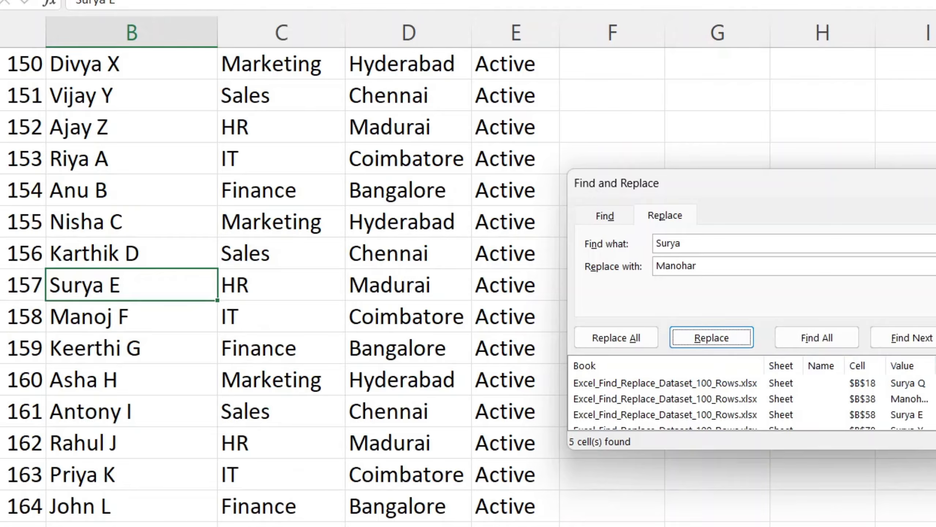
- Check the replaced employee name in cell B38, in the record with Employee ID 137
{"action": "key", "text": "shift+Tab"}
{"action": "key", "text": "shift+Tab"}
{"action": "scroll", "coordinate": [348, 350], "scroll_direction": "up", "scroll_amount": 6}
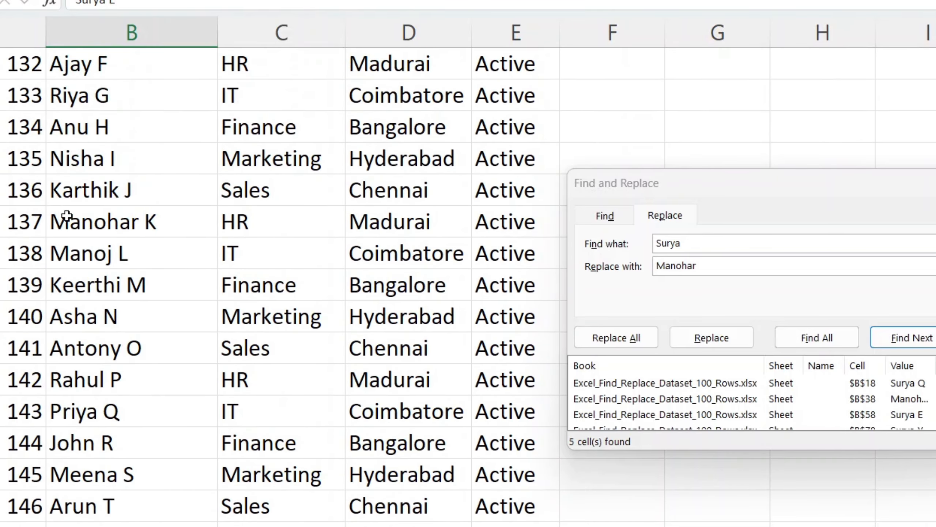
{"action": "left_click", "coordinate": [81, 218]}
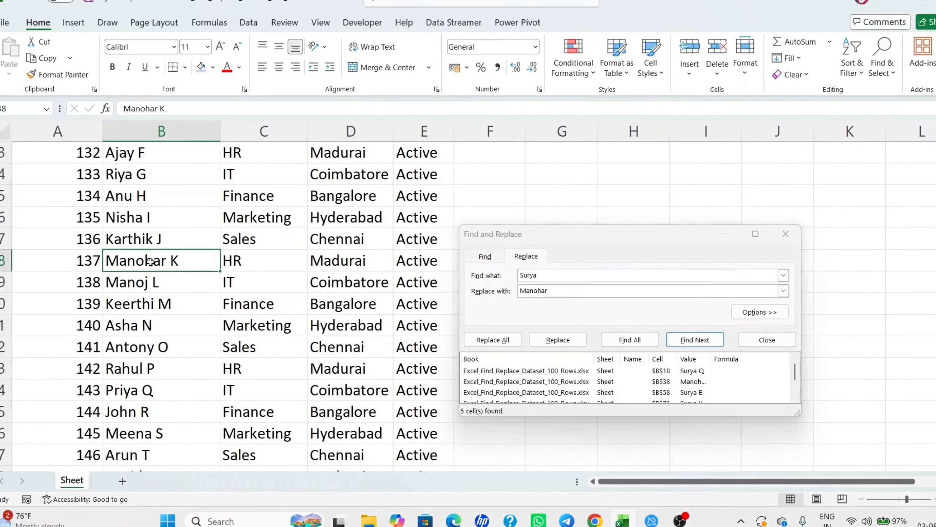
- Find all remaining cells containing the original first name and expand the advanced search options
{"action": "left_click", "coordinate": [605, 216]}
{"action": "left_click", "coordinate": [794, 259]}
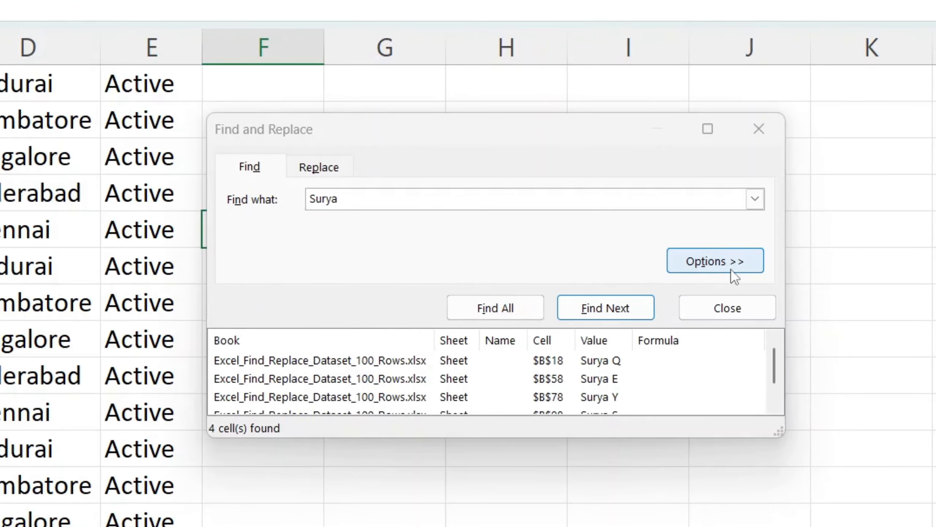
{"action": "left_click", "coordinate": [735, 275]}
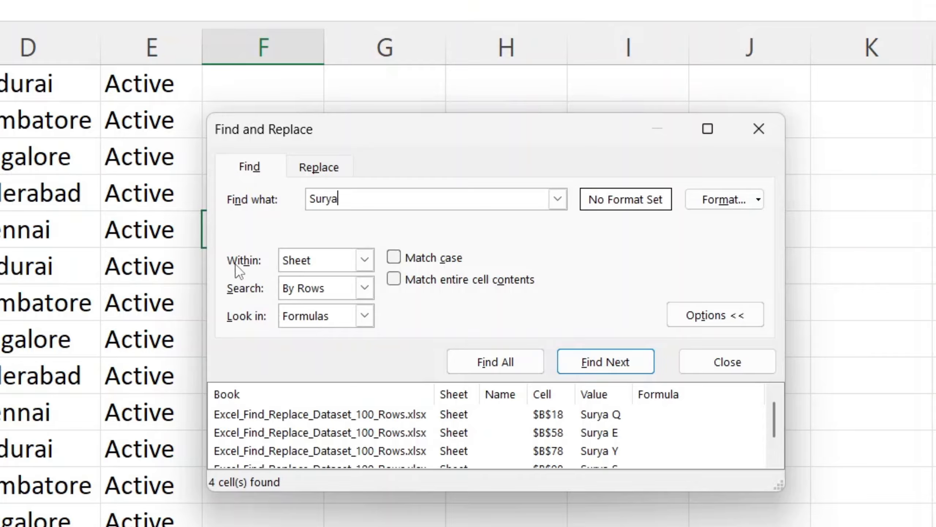
- Add three blank worksheets to the workbook and return to the employee data sheet
{"action": "left_click", "coordinate": [365, 260]}
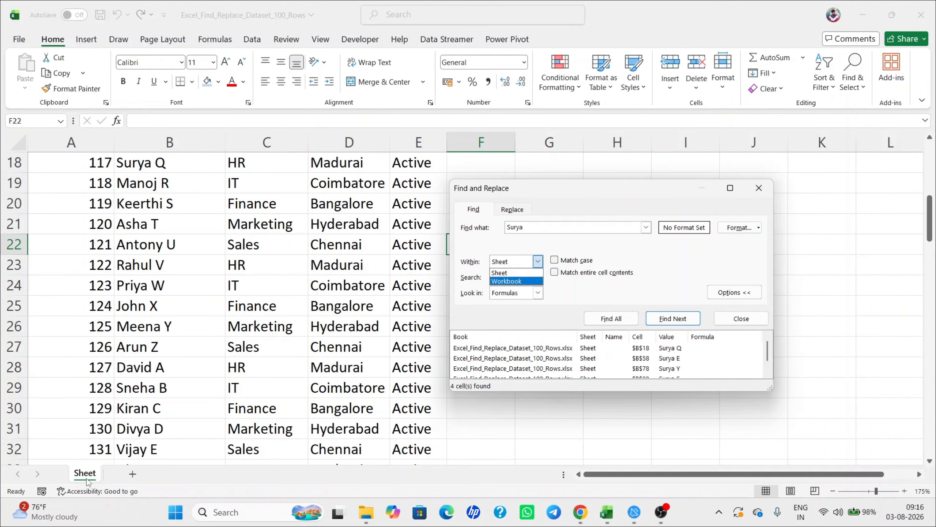
{"action": "left_click", "coordinate": [133, 473]}
{"action": "left_click", "coordinate": [169, 473]}
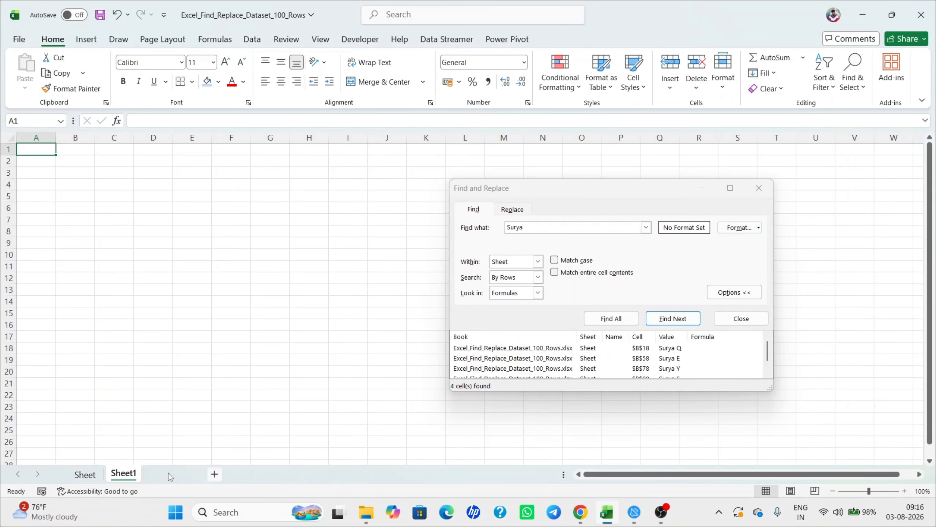
{"action": "left_click", "coordinate": [216, 474]}
{"action": "left_click", "coordinate": [85, 475]}
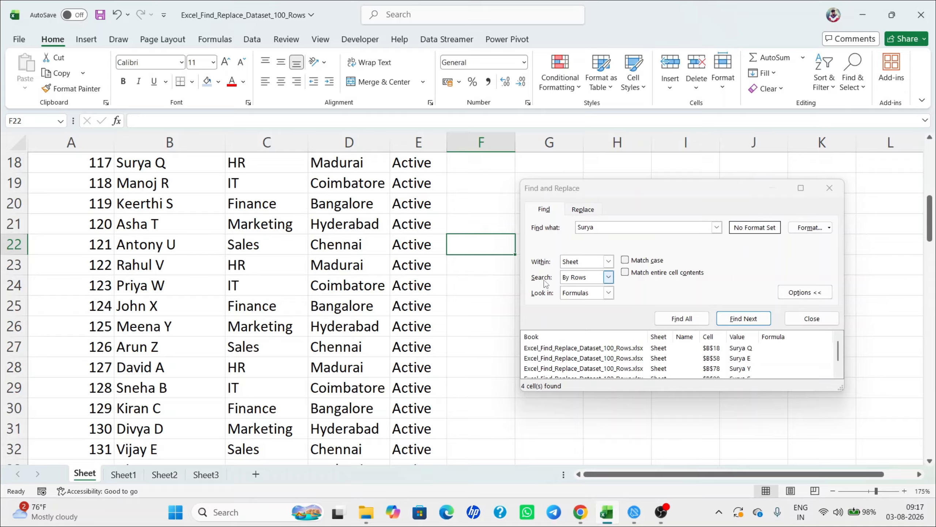
- Set the search to cover the whole Workbook and to run By Rows
{"action": "left_click", "coordinate": [609, 262]}
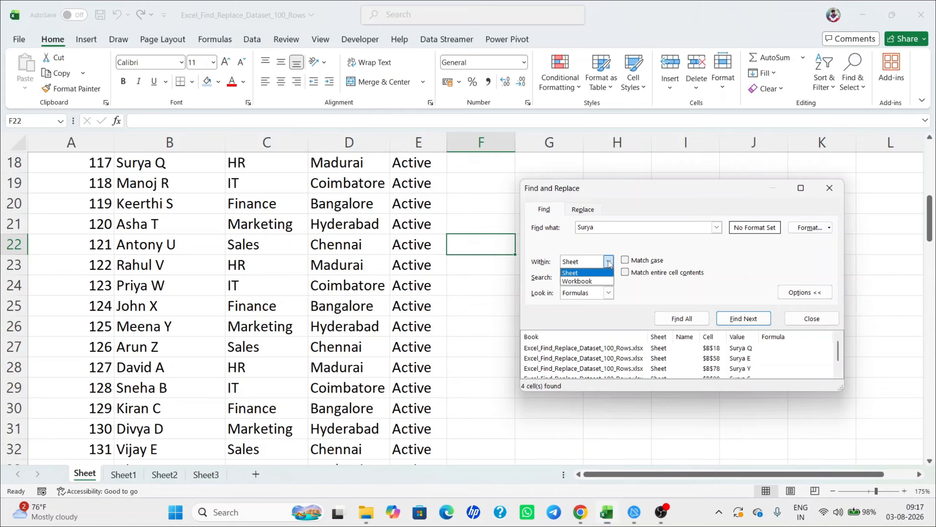
{"action": "left_click", "coordinate": [578, 281]}
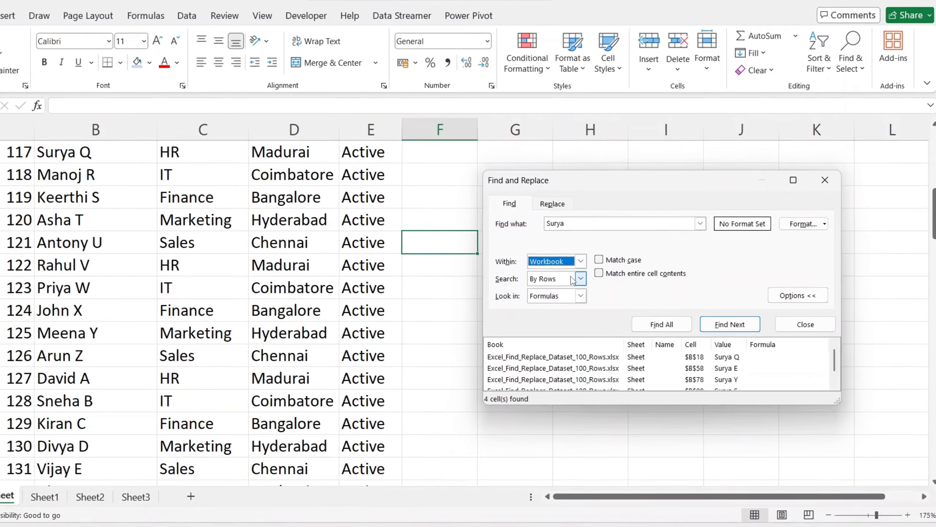
{"action": "left_click", "coordinate": [608, 277]}
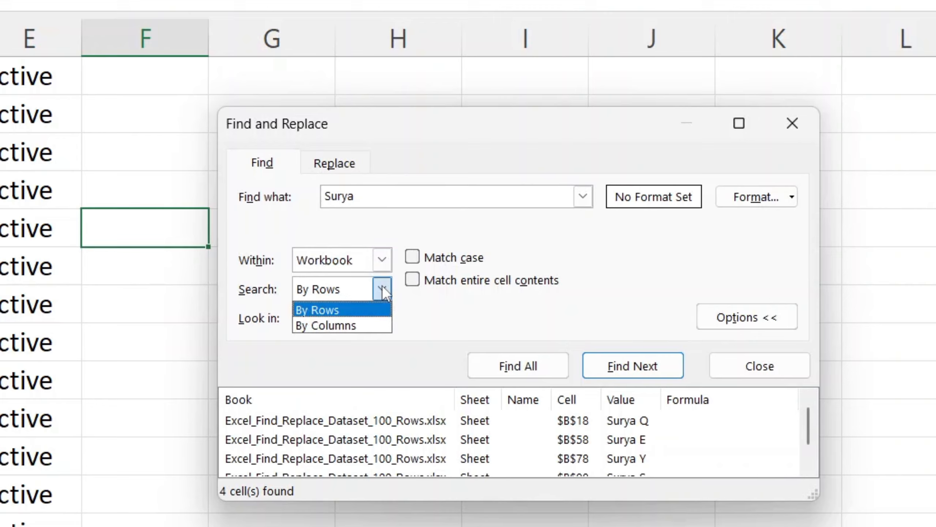
{"action": "left_click", "coordinate": [339, 310]}
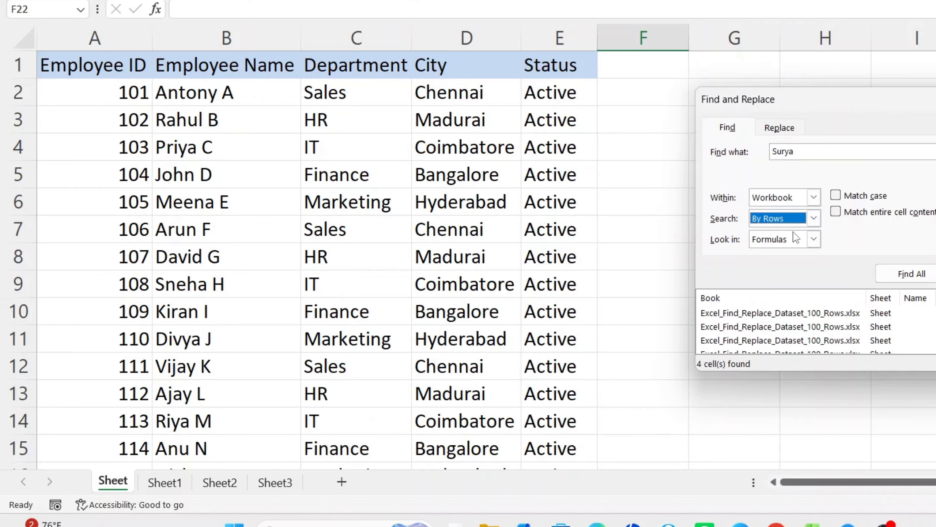
- Trace the By Rows search order cell by cell across columns A to E of rows 2 and 3
{"action": "left_click", "coordinate": [83, 92]}
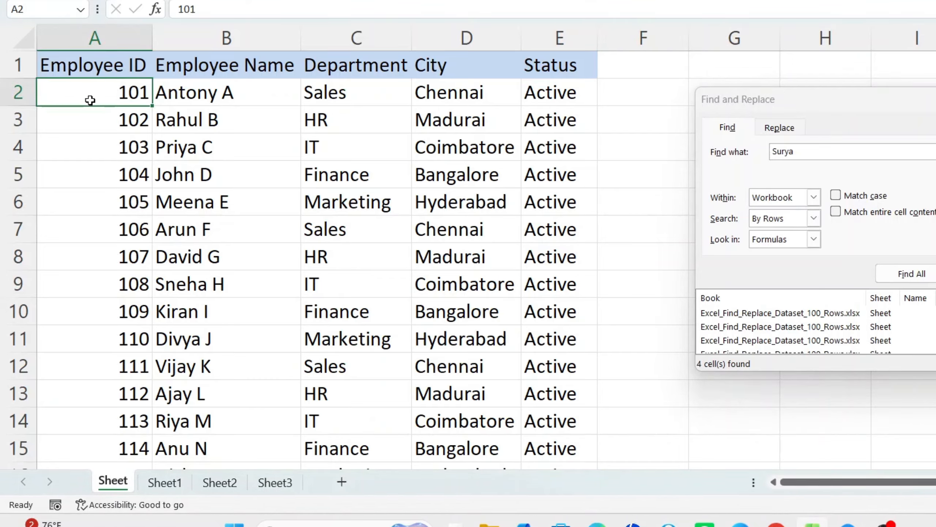
{"action": "left_click", "coordinate": [237, 96]}
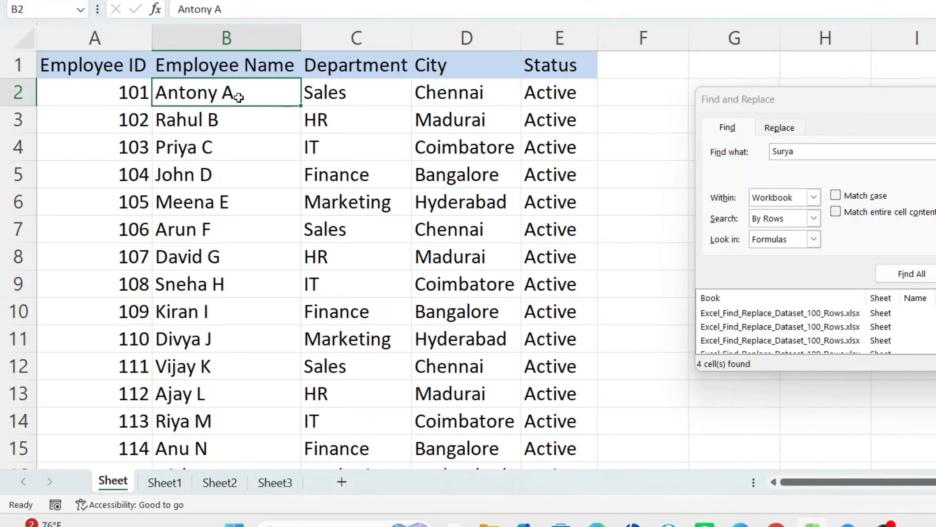
{"action": "left_click", "coordinate": [391, 92]}
{"action": "left_click", "coordinate": [466, 94]}
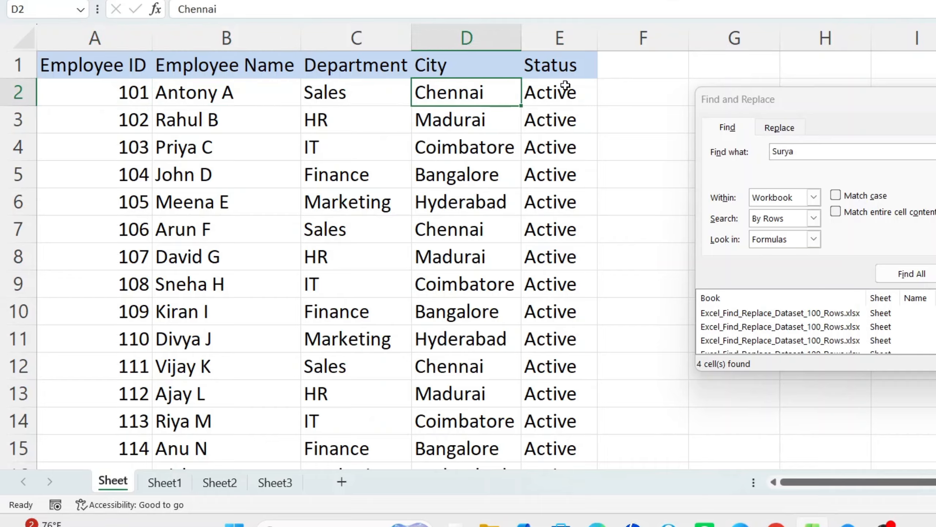
{"action": "left_click", "coordinate": [565, 85]}
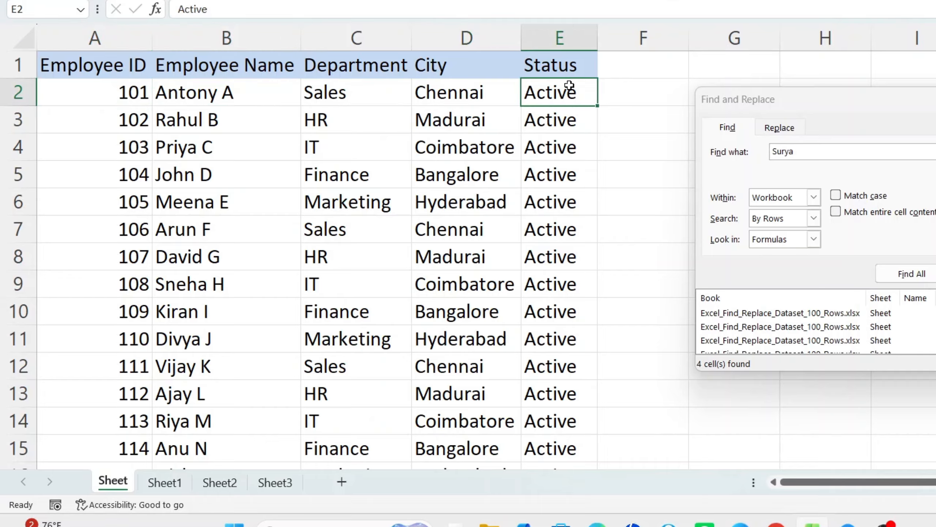
{"action": "left_click", "coordinate": [101, 119]}
{"action": "left_click", "coordinate": [225, 122]}
{"action": "left_click", "coordinate": [316, 127]}
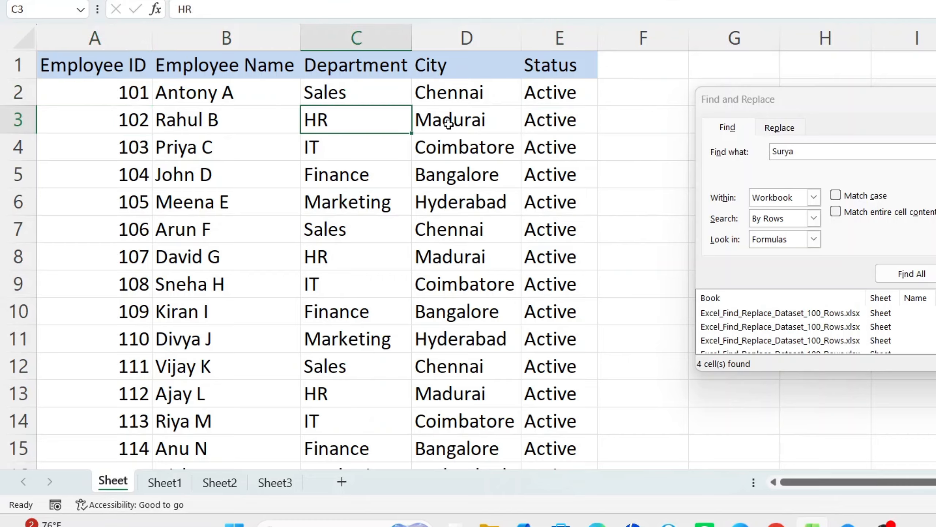
{"action": "left_click", "coordinate": [449, 124]}
{"action": "left_click", "coordinate": [581, 122]}
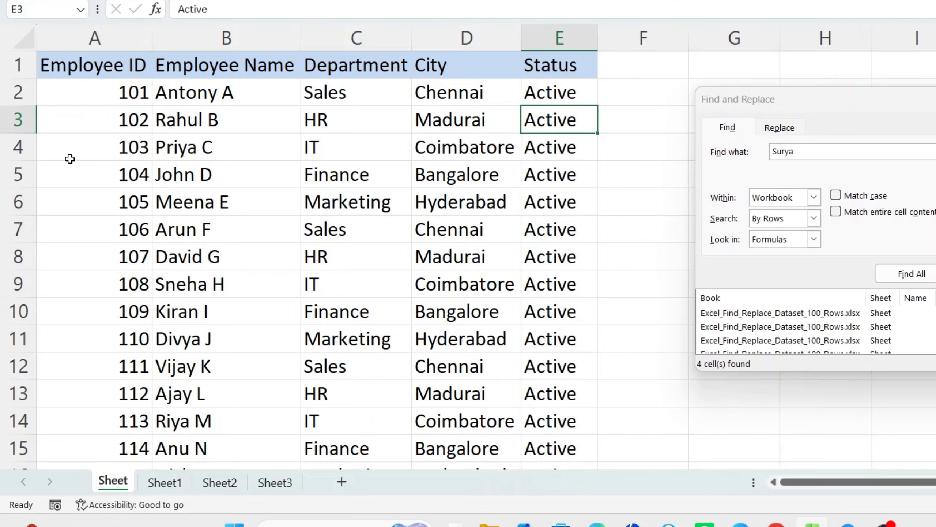
{"action": "left_click", "coordinate": [621, 163]}
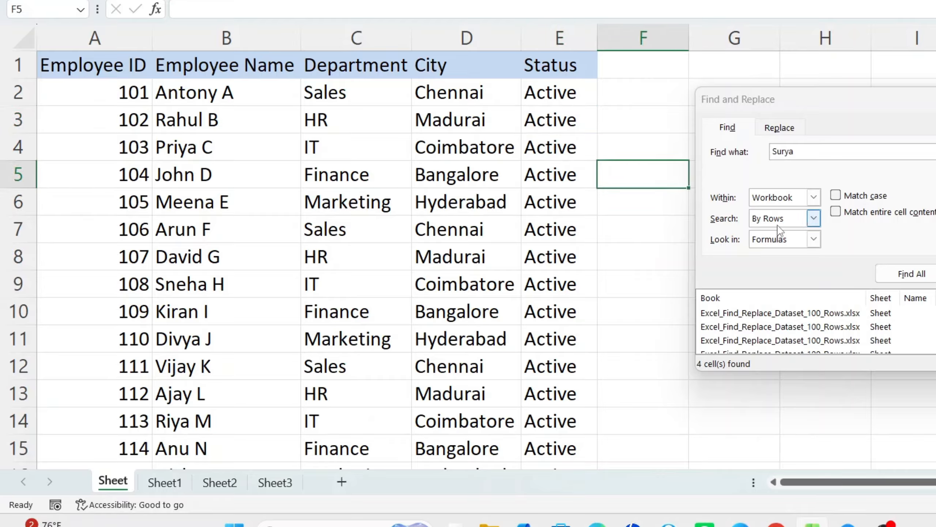
- Change the search order to By Columns and move the Find and Replace dialog slightly aside
{"action": "left_click", "coordinate": [814, 218]}
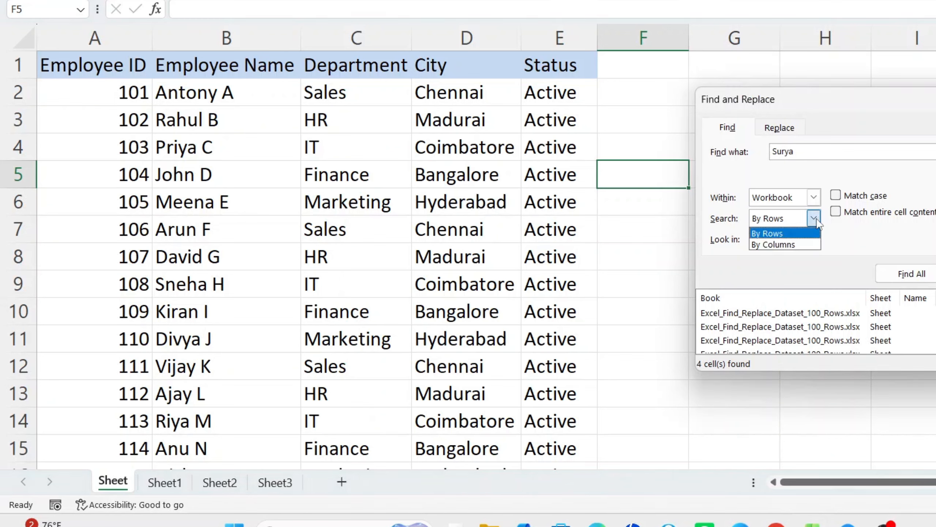
{"action": "left_click", "coordinate": [769, 245]}
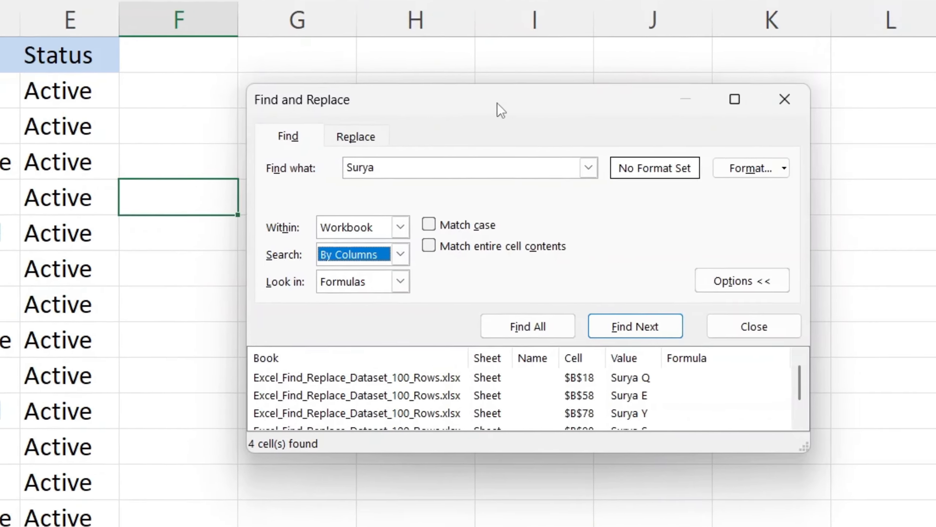
{"action": "left_click_drag", "start_coordinate": [881, 106], "coordinate": [815, 96]}
- Choose Formulas as the content to look in and reopen the list of look-in choices
{"action": "left_click", "coordinate": [814, 241]}
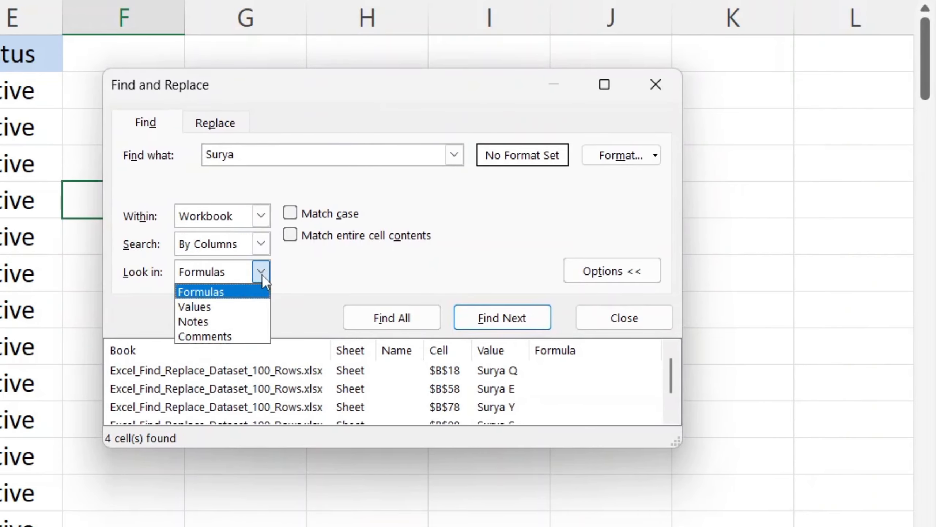
{"action": "left_click", "coordinate": [327, 294]}
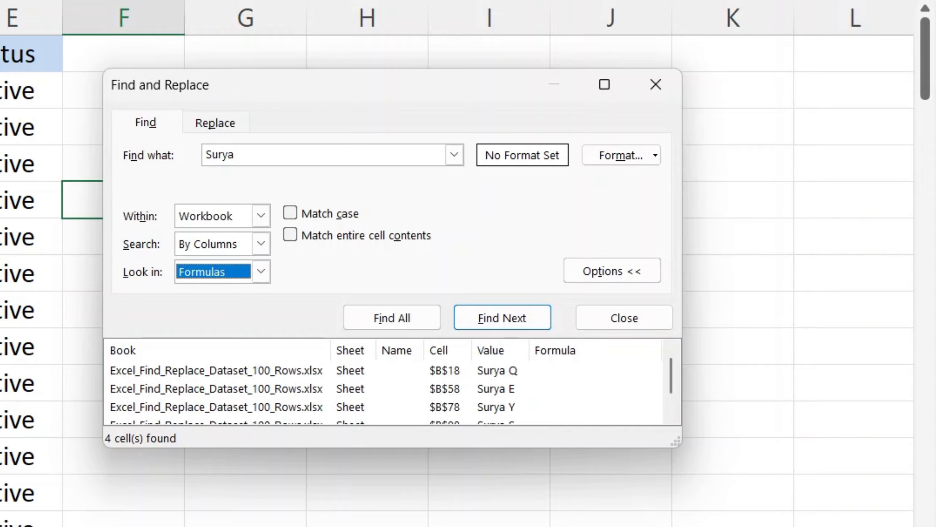
{"action": "left_click", "coordinate": [261, 271]}
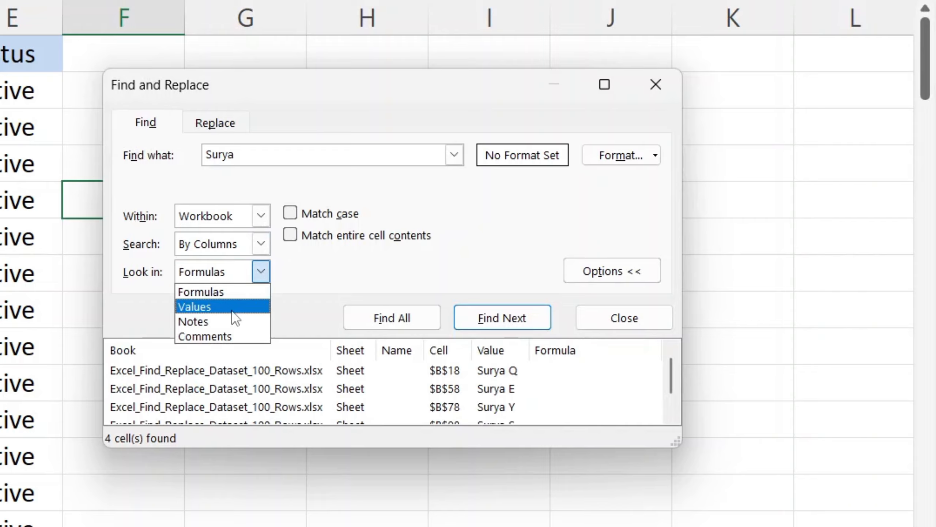